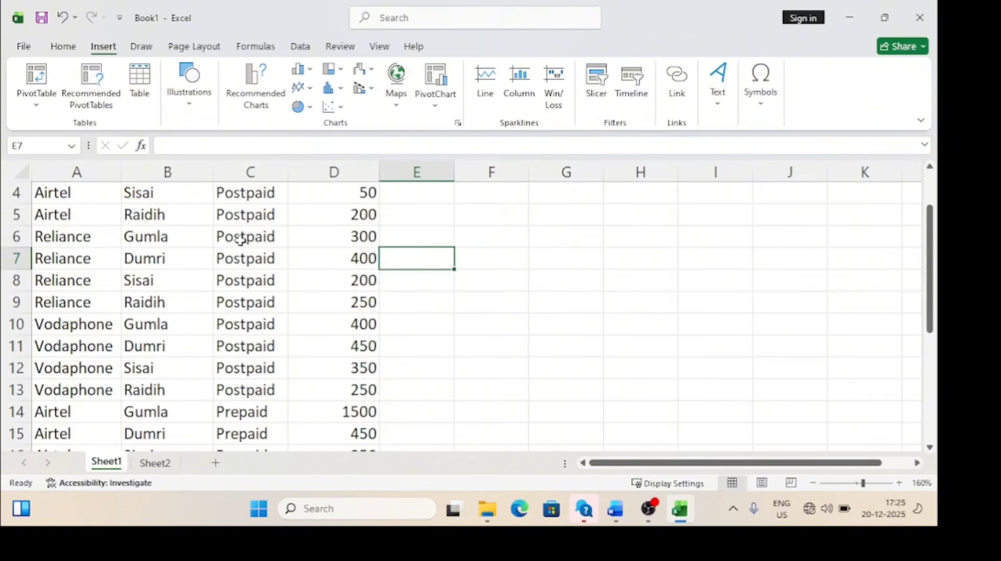
- Look through the Network, Block, Type and User records on Sheet1 from the first row to the last
{"action": "scroll", "coordinate": [247, 276], "scroll_direction": "down", "scroll_amount": 3}
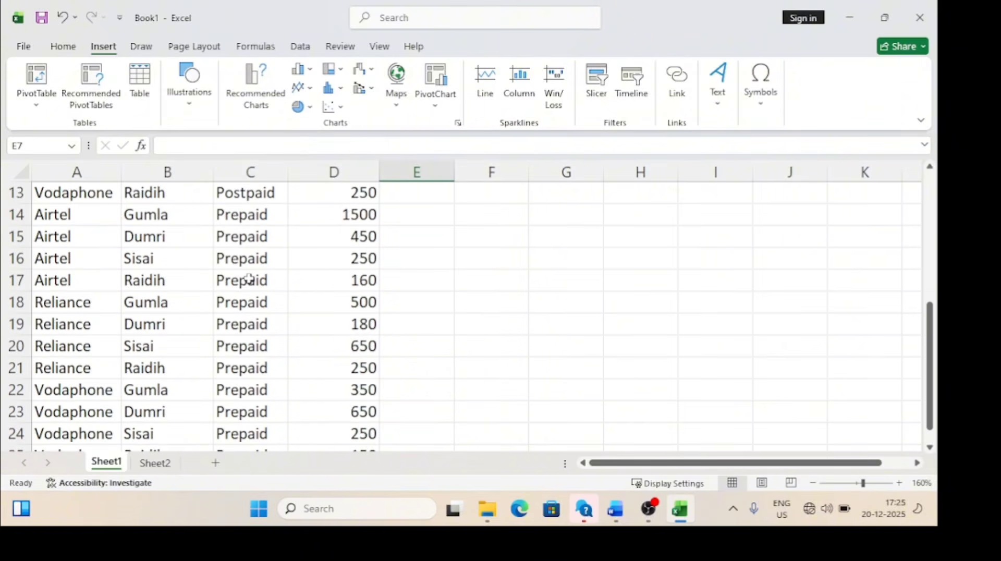
{"action": "scroll", "coordinate": [248, 279], "scroll_direction": "up", "scroll_amount": 4}
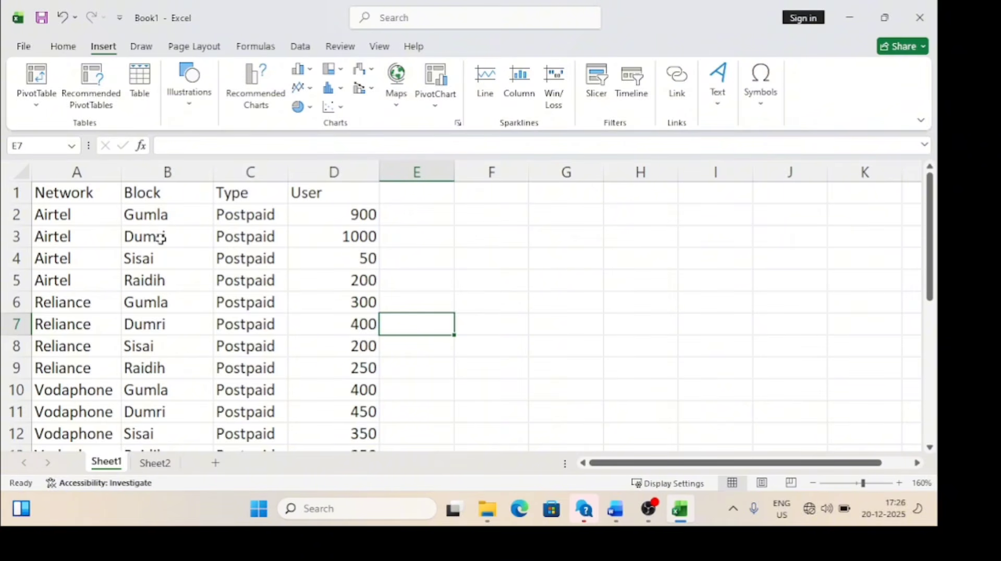
{"action": "left_click", "coordinate": [154, 218]}
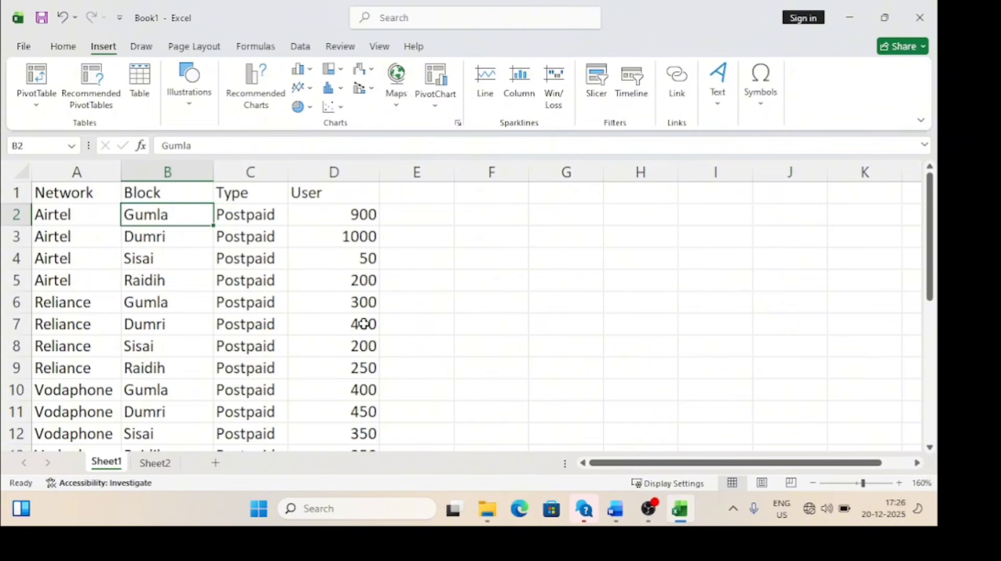
{"action": "scroll", "coordinate": [188, 394], "scroll_direction": "down", "scroll_amount": 1}
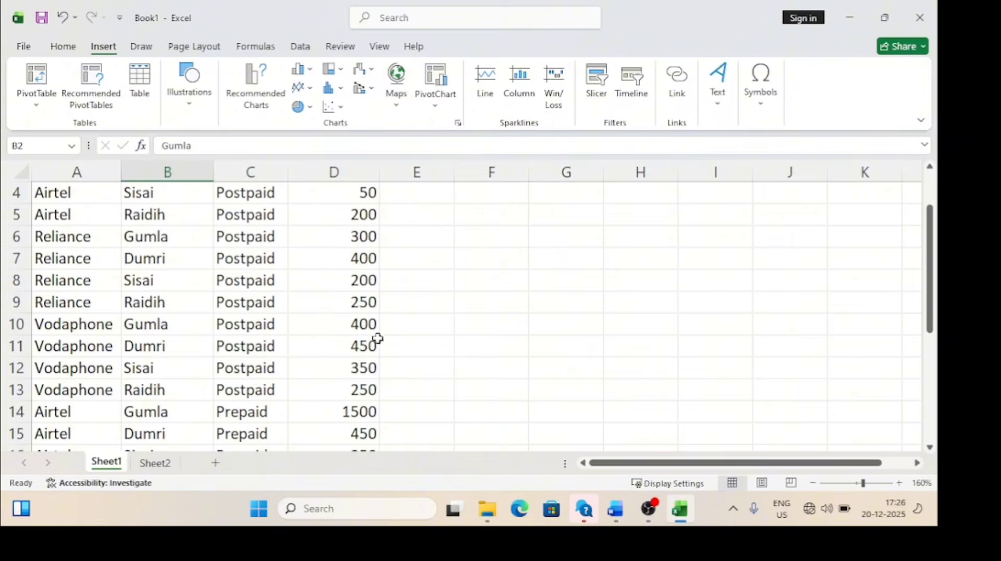
{"action": "scroll", "coordinate": [342, 368], "scroll_direction": "down", "scroll_amount": 3}
{"action": "scroll", "coordinate": [342, 369], "scroll_direction": "up", "scroll_amount": 1}
{"action": "scroll", "coordinate": [342, 368], "scroll_direction": "up", "scroll_amount": 3}
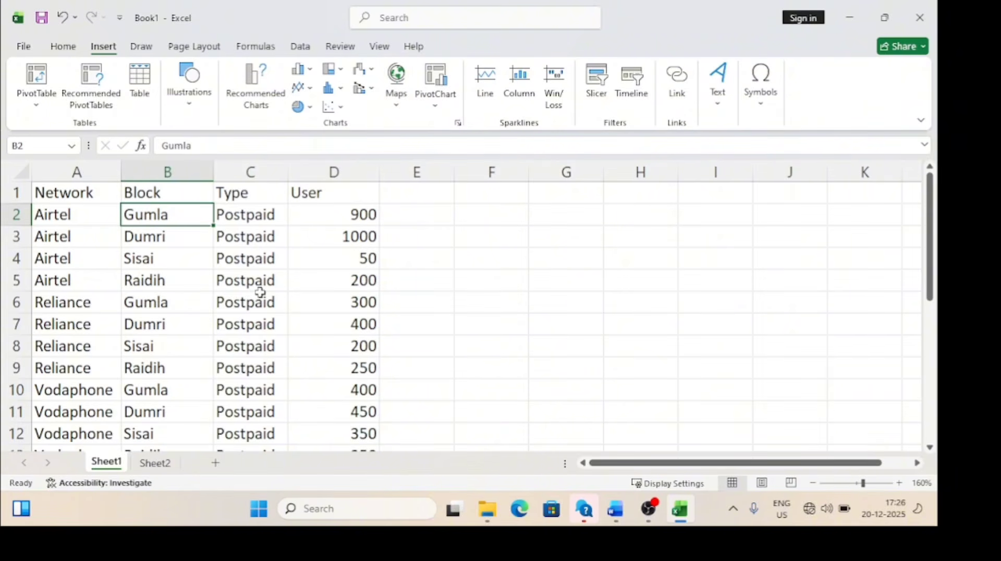
{"action": "left_click", "coordinate": [40, 103]}
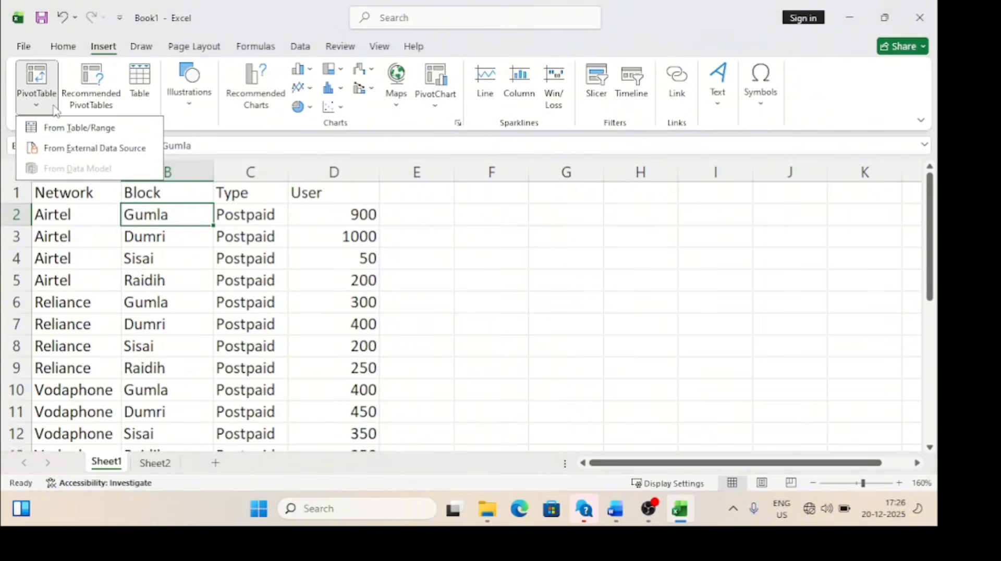
{"action": "left_click", "coordinate": [193, 269]}
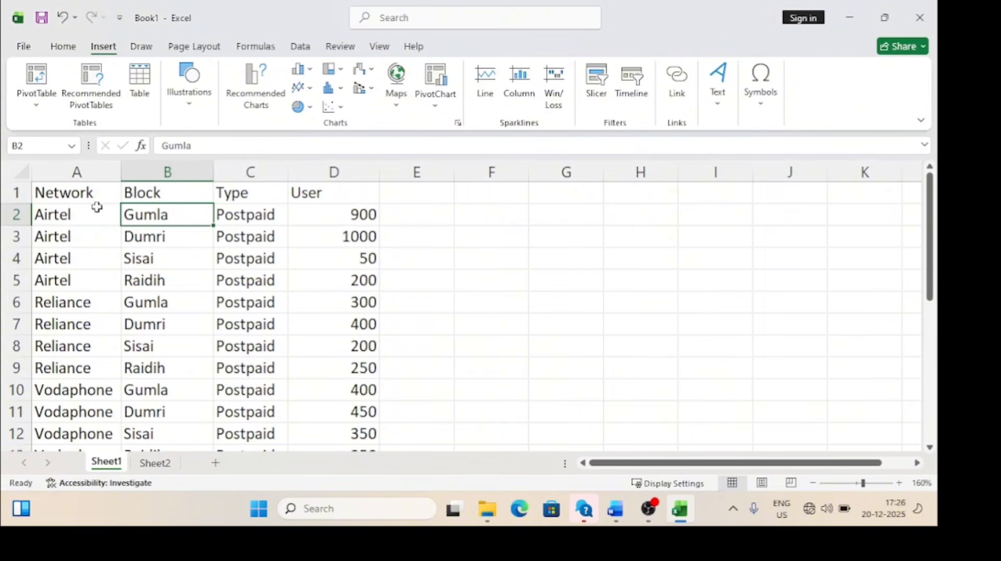
{"action": "left_click", "coordinate": [159, 281]}
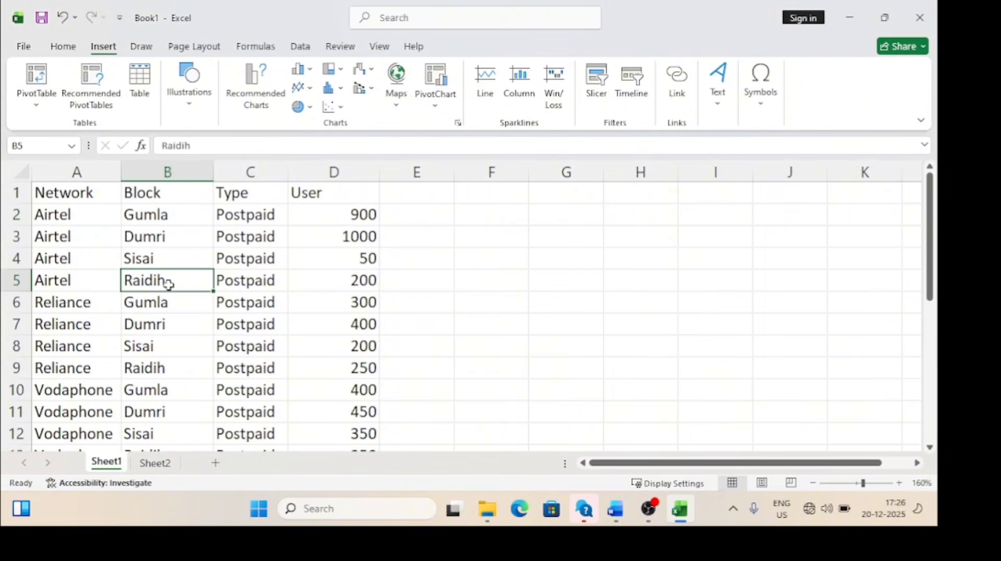
{"action": "left_click", "coordinate": [82, 192]}
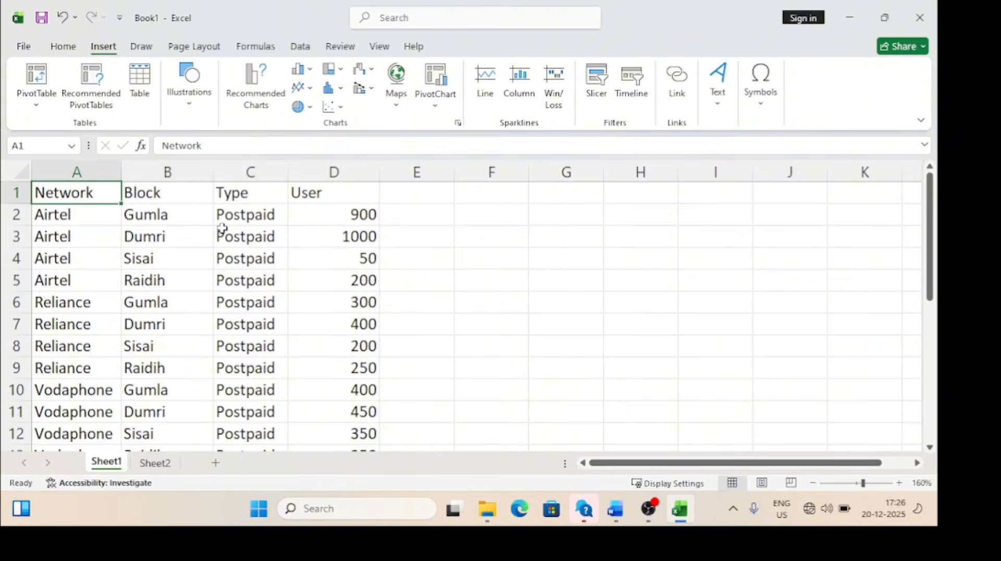
{"action": "left_click", "coordinate": [135, 287]}
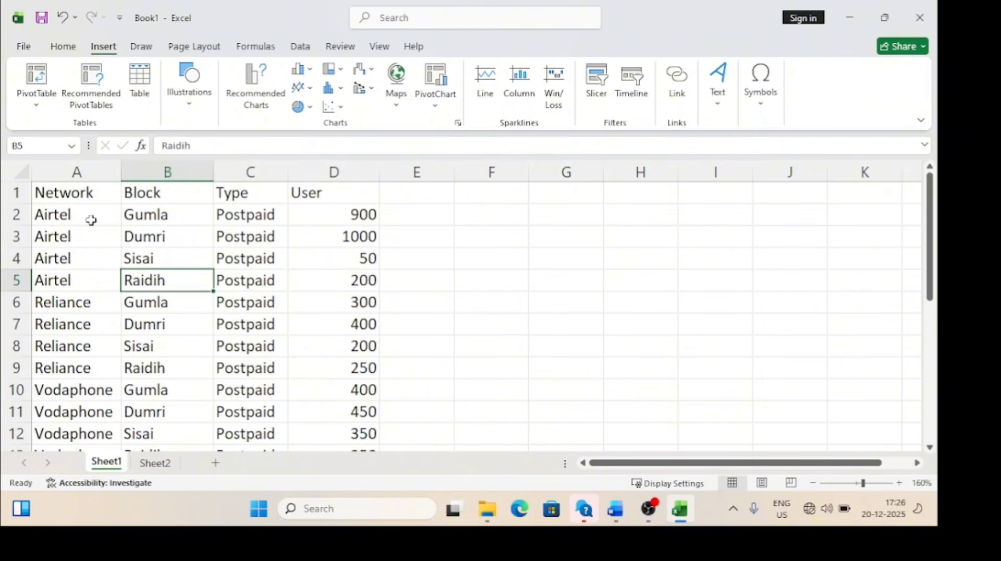
- Select the full data range from A1 to D25 and clear the selection again
{"action": "left_click_drag", "start_coordinate": [73, 192], "coordinate": [313, 389]}
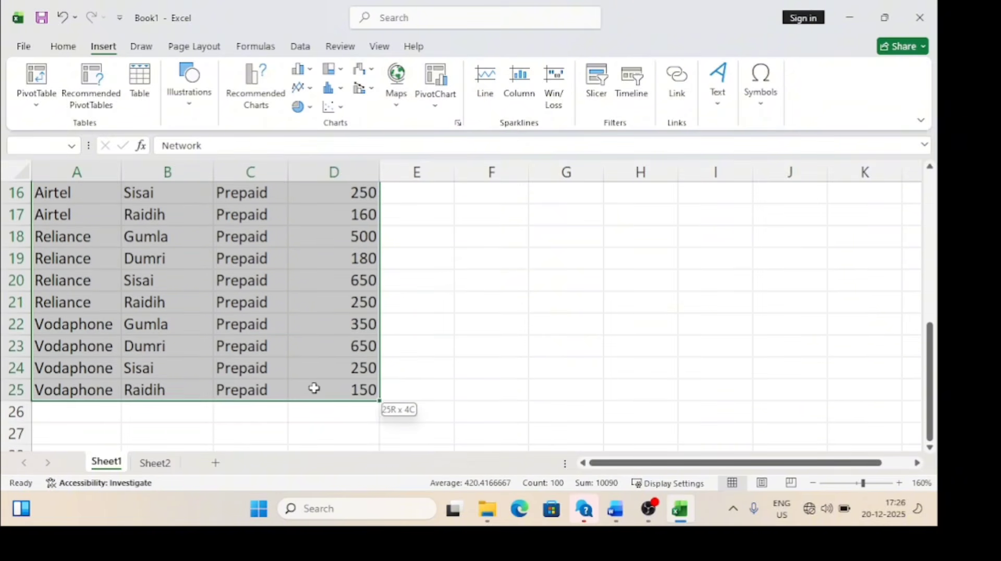
{"action": "left_click", "coordinate": [268, 302]}
{"action": "scroll", "coordinate": [270, 303], "scroll_direction": "up", "scroll_amount": 5}
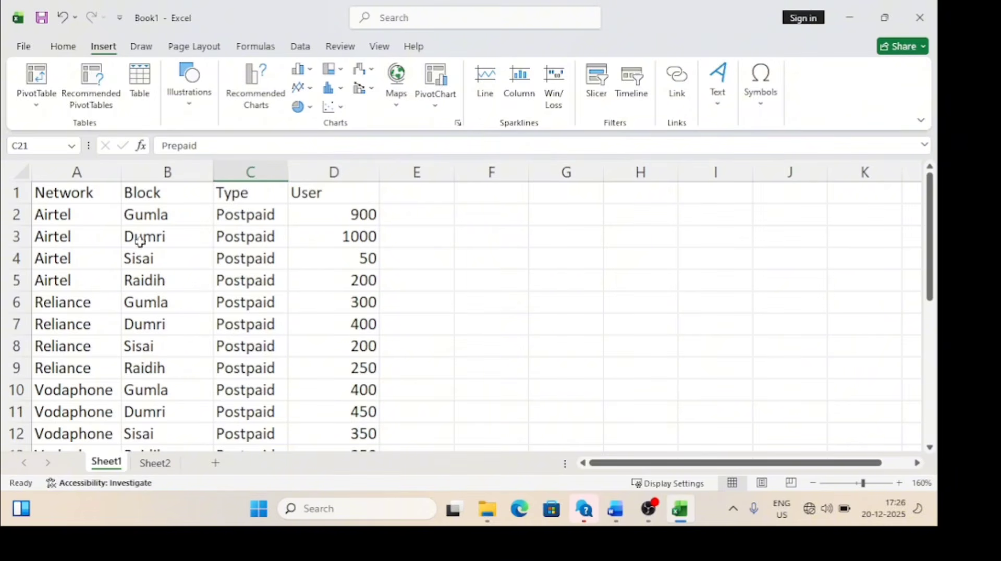
- Select the whole data region around cell A2 and check how far down the selection extends
{"action": "left_click", "coordinate": [90, 216]}
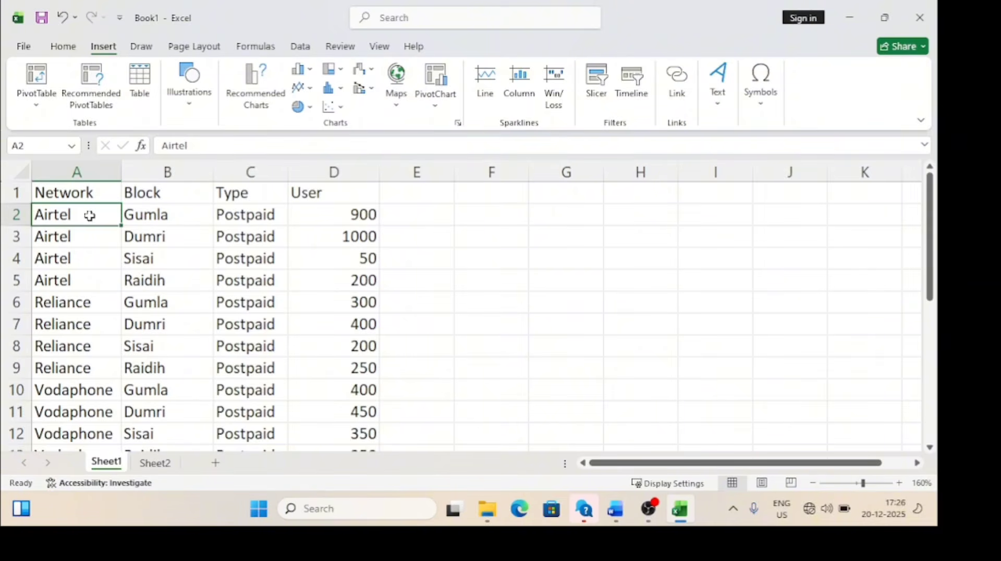
{"action": "key", "text": "ctrl+a"}
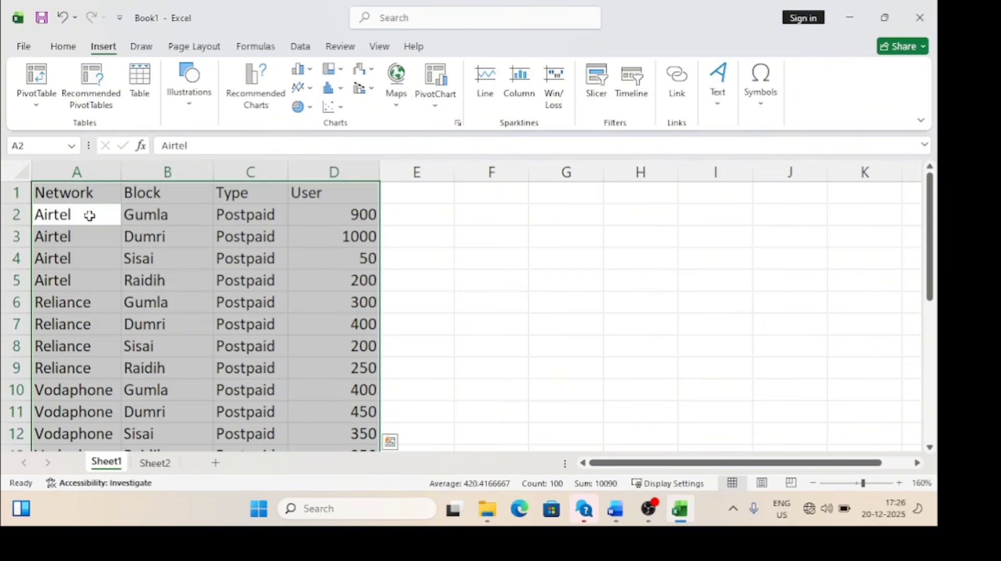
{"action": "scroll", "coordinate": [201, 325], "scroll_direction": "down", "scroll_amount": 5}
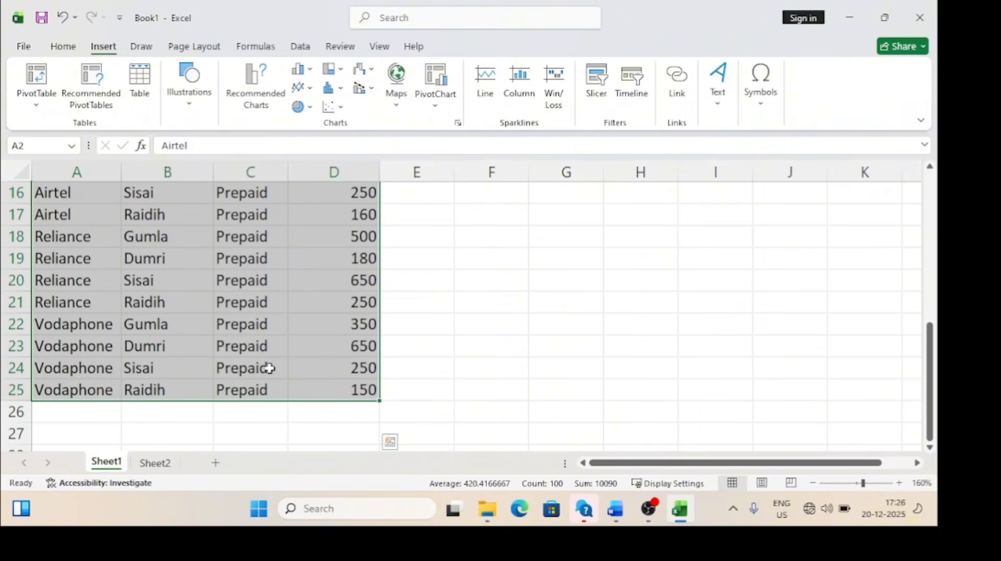
{"action": "scroll", "coordinate": [269, 367], "scroll_direction": "up", "scroll_amount": 5}
- Select the entire worksheet starting from the empty cell E5, and clear the selection
{"action": "left_click", "coordinate": [442, 271]}
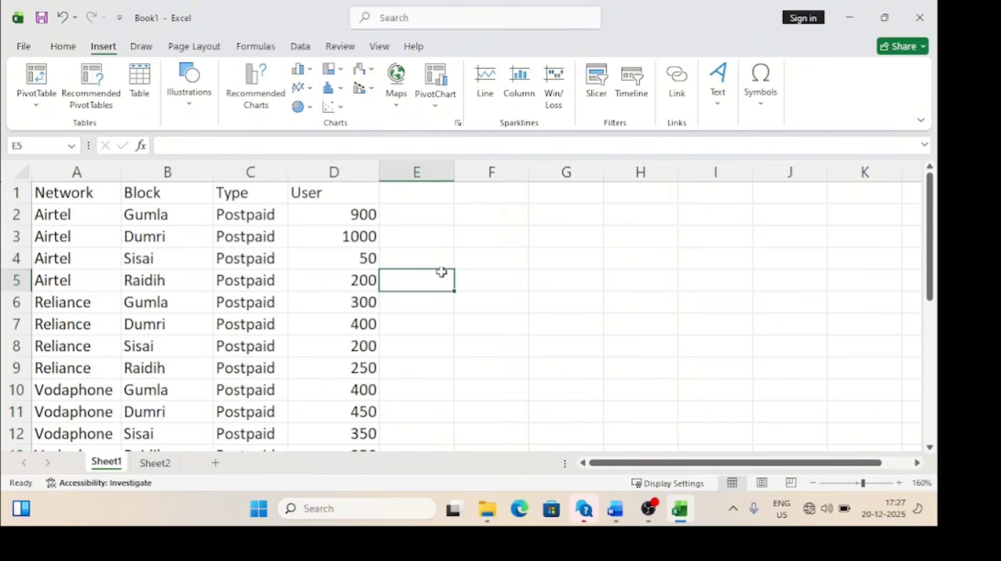
{"action": "key", "text": "ctrl+a"}
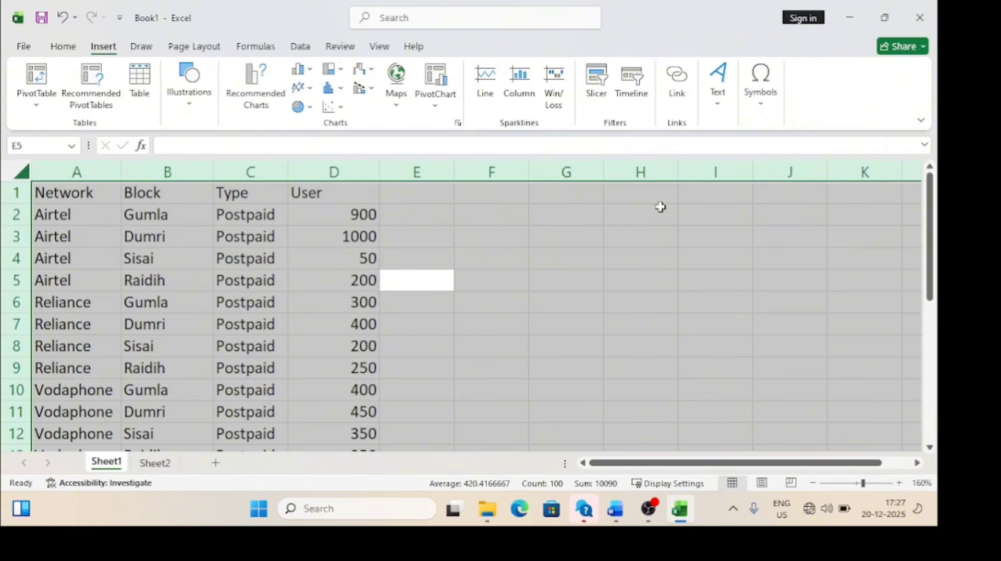
{"action": "left_click", "coordinate": [473, 320]}
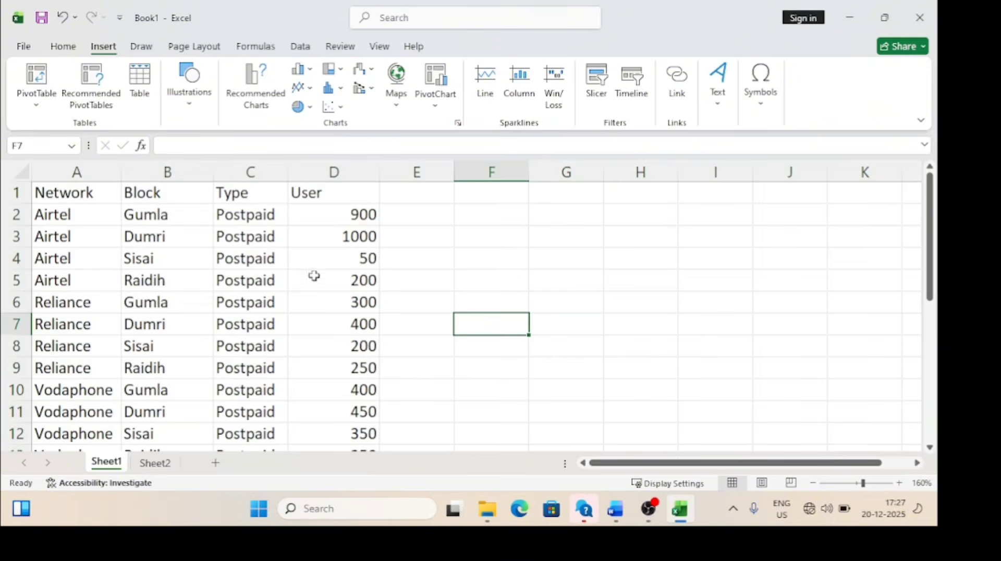
- Format the data range A1:D25 as a table with headers, using the blue style in the first Medium row
{"action": "left_click", "coordinate": [81, 255]}
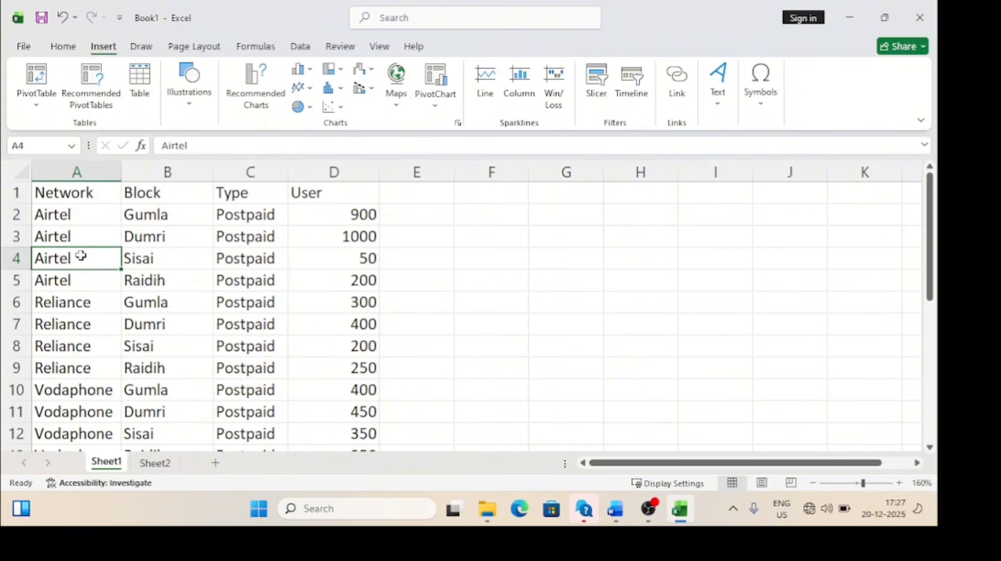
{"action": "key", "text": "ctrl+a"}
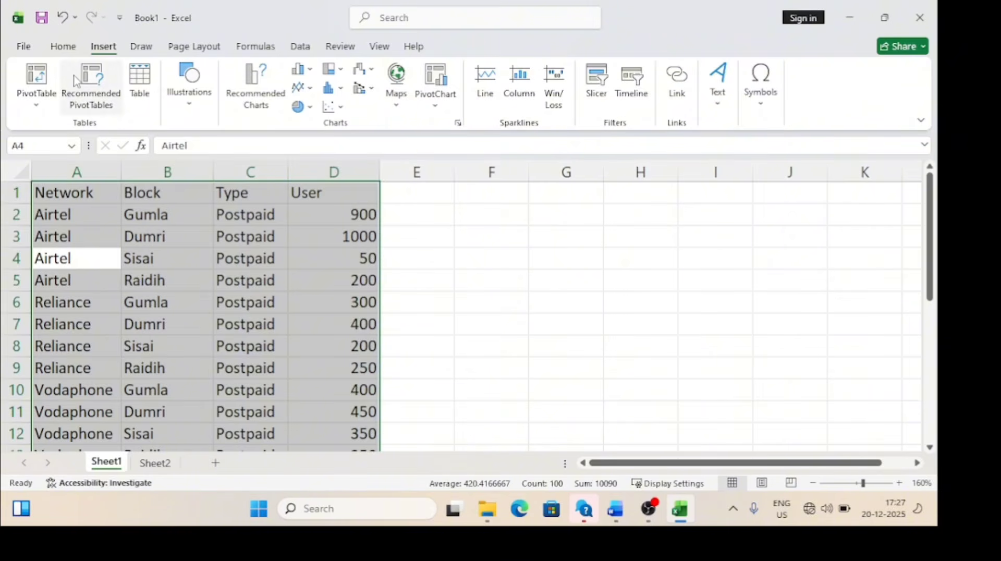
{"action": "left_click", "coordinate": [67, 47]}
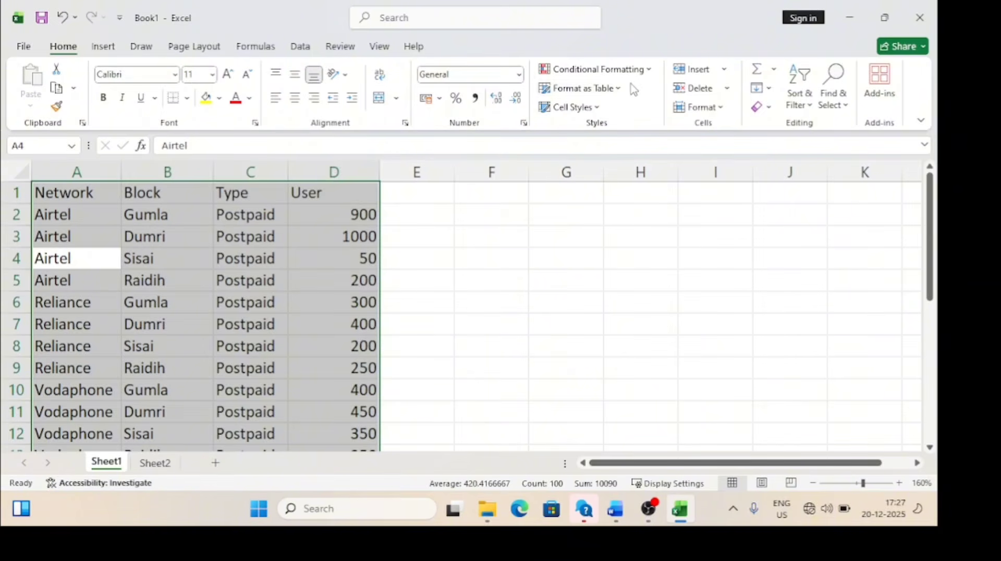
{"action": "left_click", "coordinate": [618, 90]}
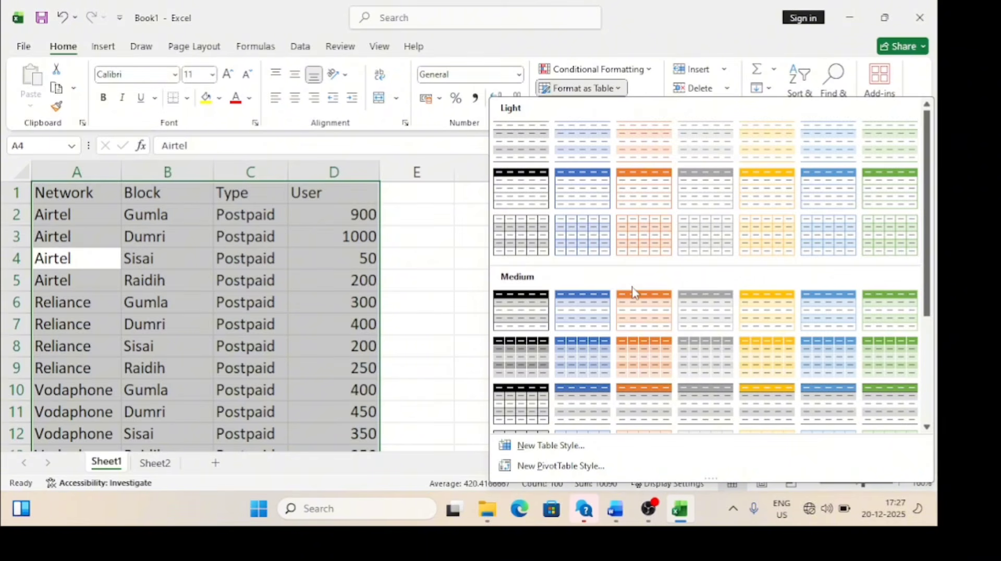
{"action": "left_click", "coordinate": [606, 314]}
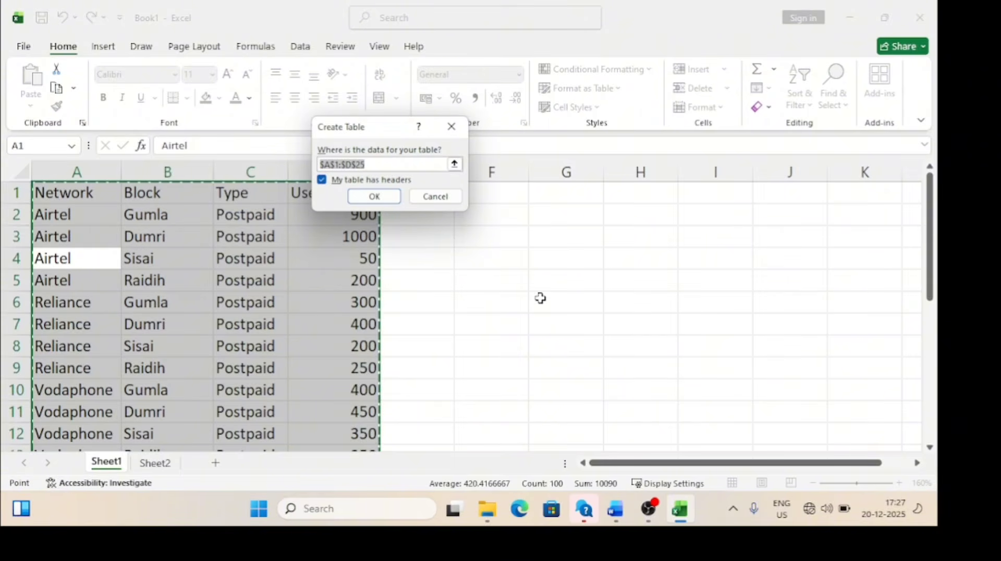
{"action": "left_click", "coordinate": [380, 196]}
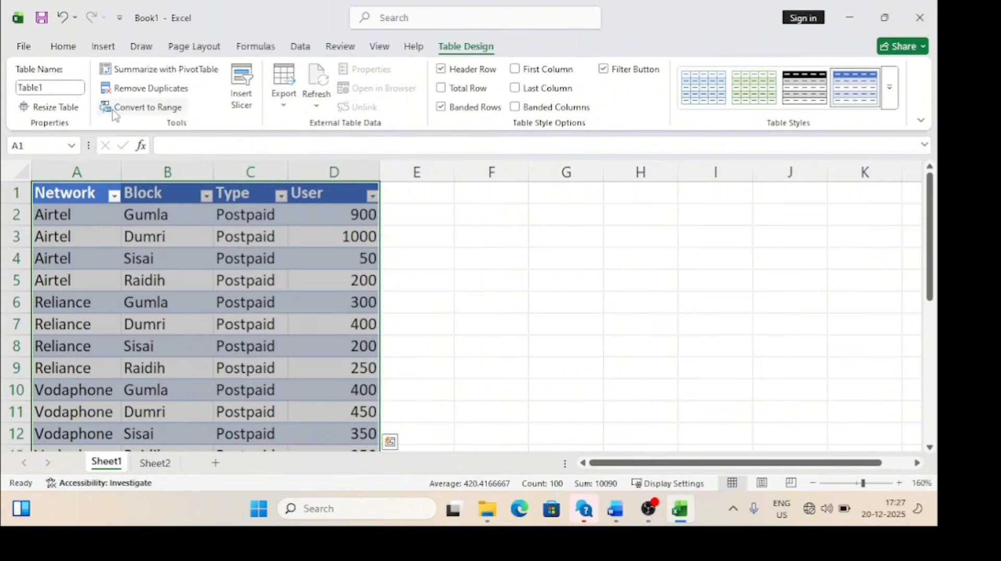
- Insert a PivotTable based on Table1 and place it on a new worksheet
{"action": "left_click", "coordinate": [107, 50]}
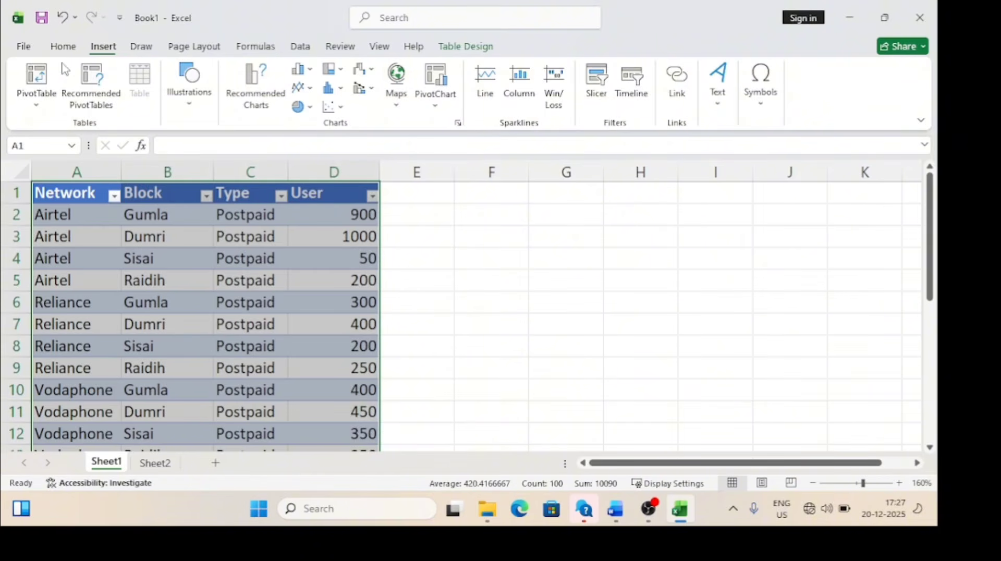
{"action": "left_click", "coordinate": [38, 107]}
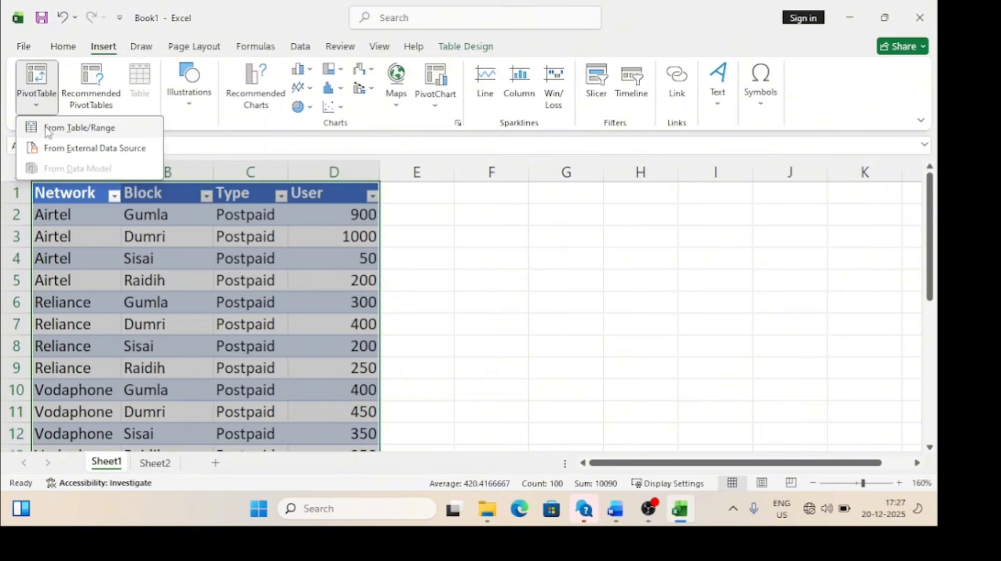
{"action": "left_click", "coordinate": [47, 129]}
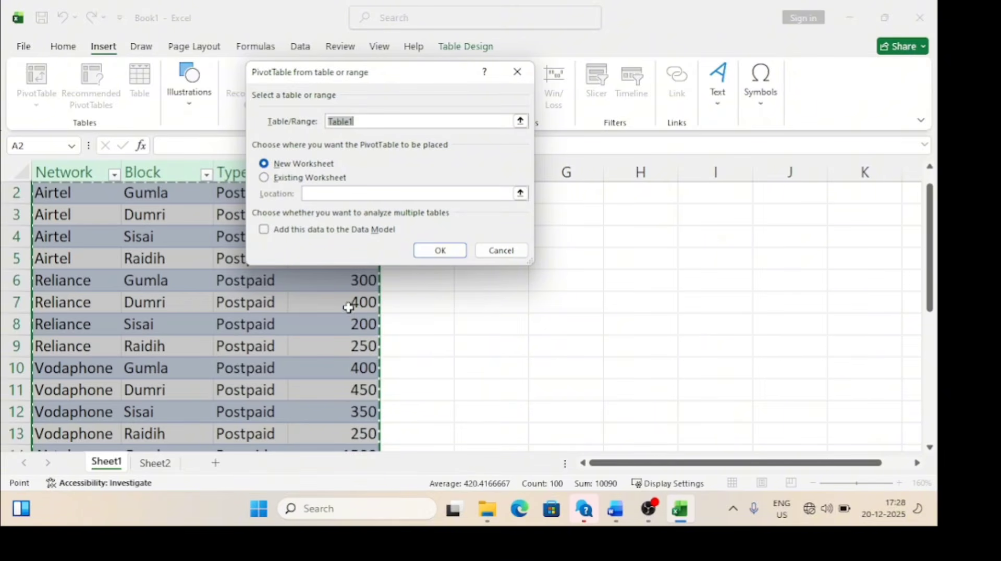
{"action": "left_click", "coordinate": [289, 178]}
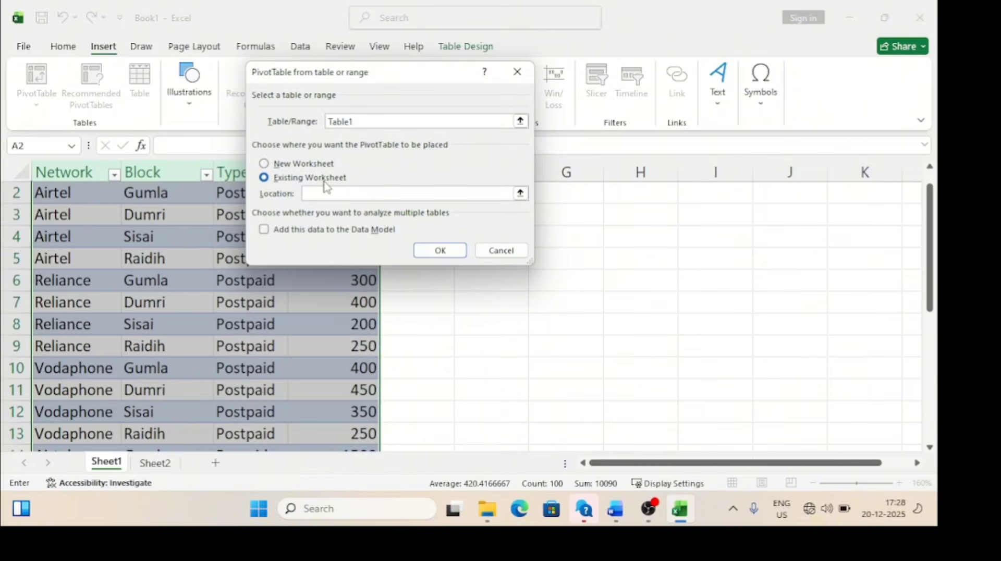
{"action": "left_click", "coordinate": [280, 164]}
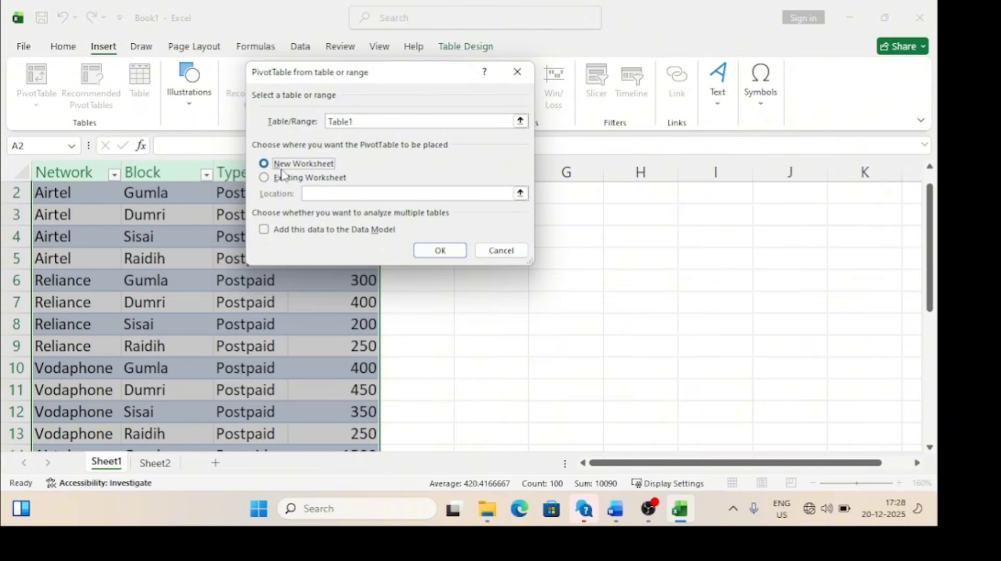
{"action": "left_click", "coordinate": [425, 252]}
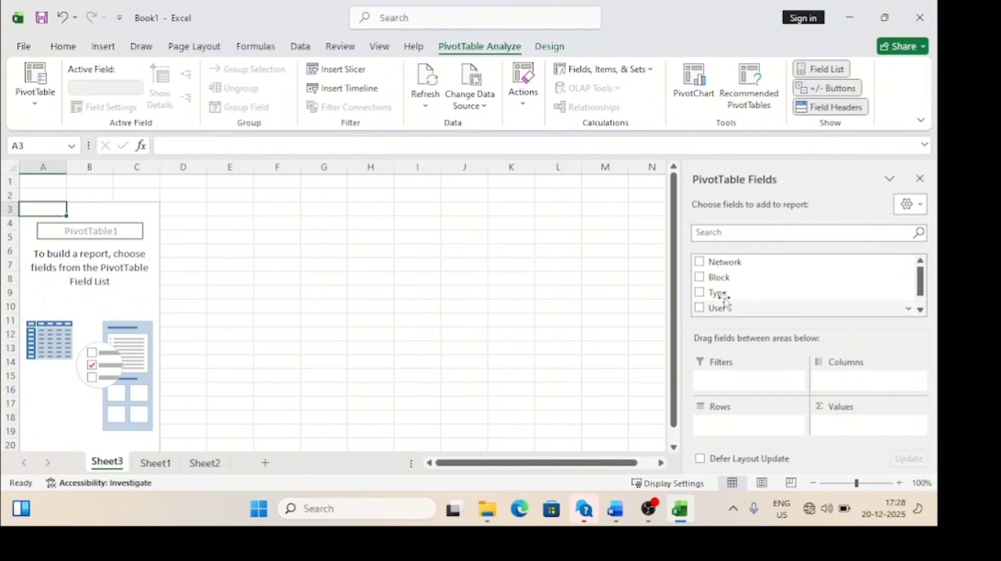
- Add Block as the PivotTable's report filter, keeping it at (All), and place the Type field in the columns
{"action": "left_click_drag", "start_coordinate": [720, 278], "coordinate": [732, 380]}
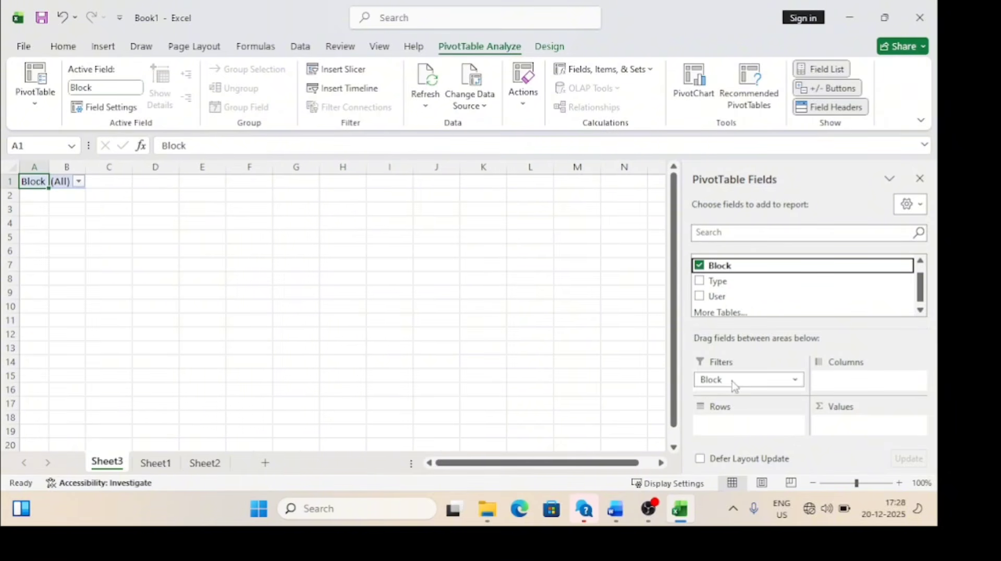
{"action": "left_click", "coordinate": [78, 182]}
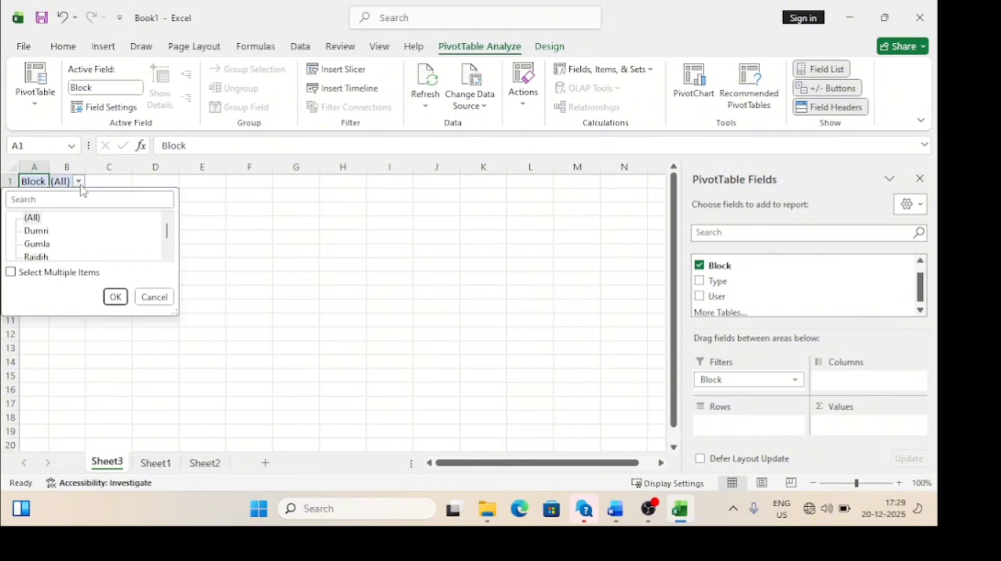
{"action": "left_click", "coordinate": [115, 297]}
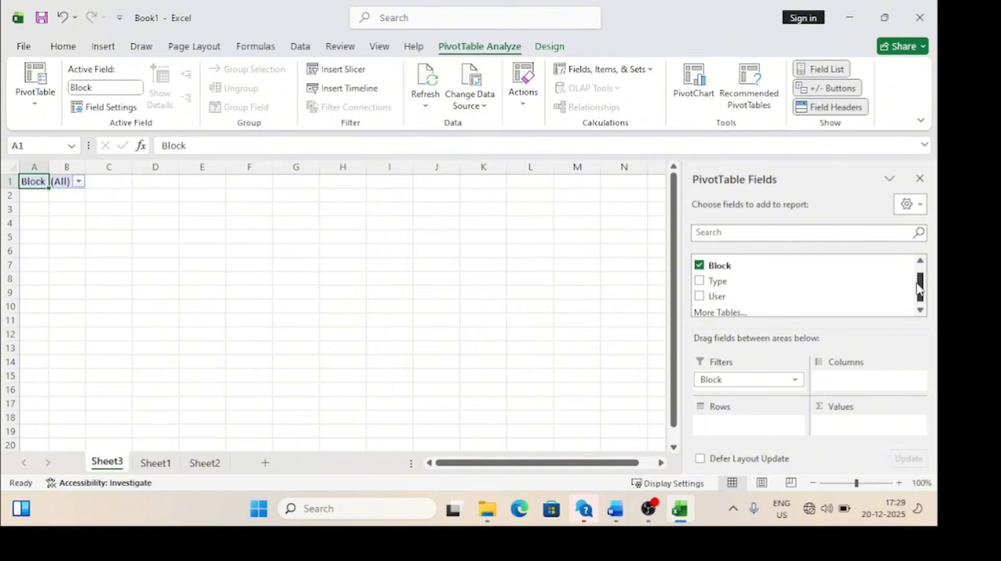
{"action": "left_click_drag", "start_coordinate": [920, 289], "coordinate": [919, 264]}
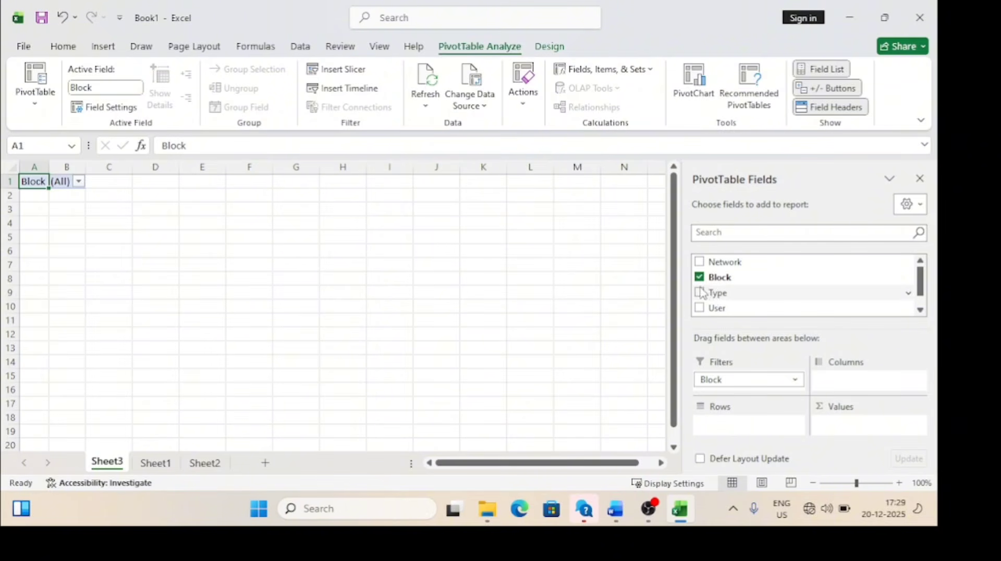
{"action": "left_click_drag", "start_coordinate": [714, 294], "coordinate": [858, 392]}
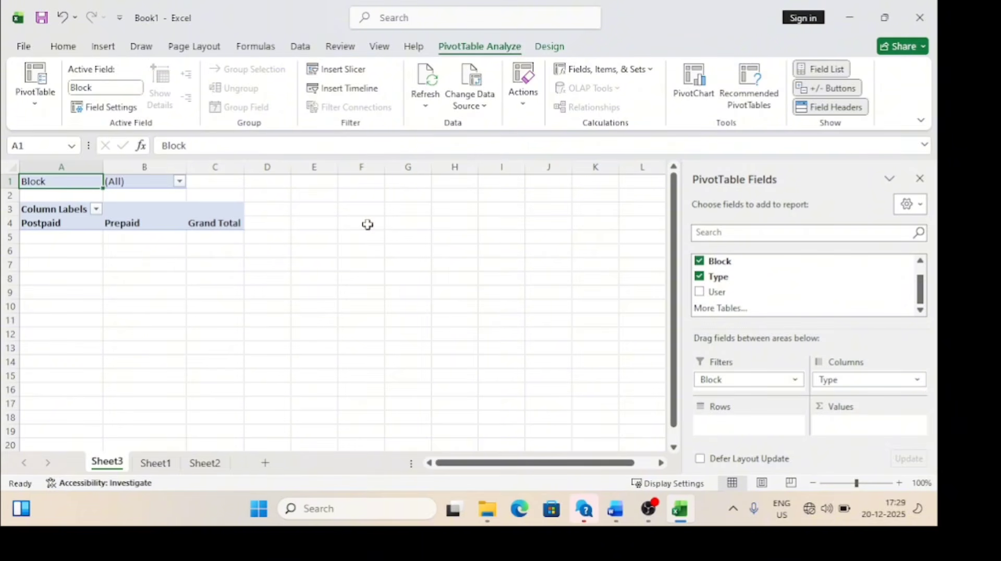
- Place the Network field in the PivotTable's rows and sum the User field as its values
{"action": "scroll", "coordinate": [924, 277], "scroll_direction": "up", "scroll_amount": 1}
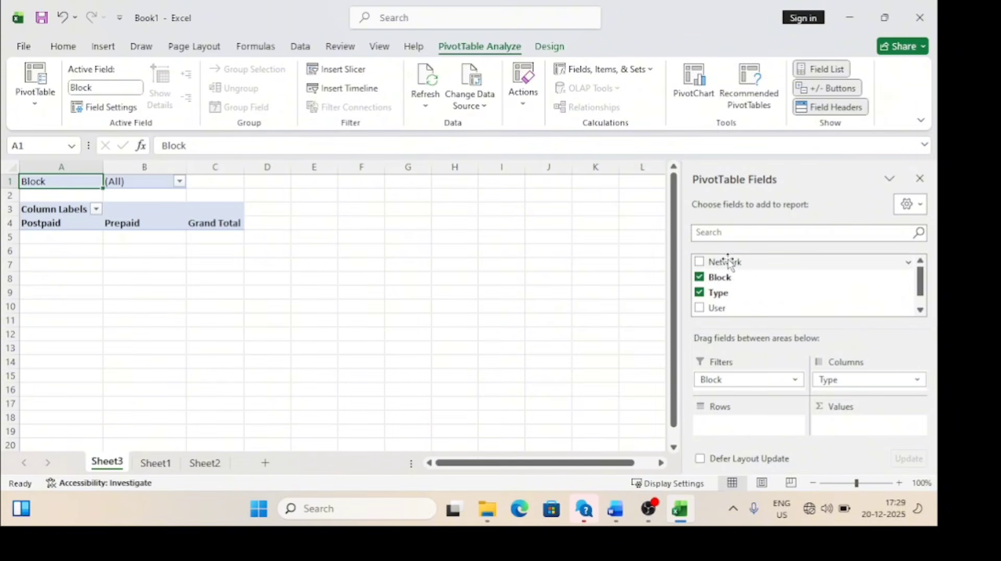
{"action": "left_click_drag", "start_coordinate": [730, 262], "coordinate": [749, 429]}
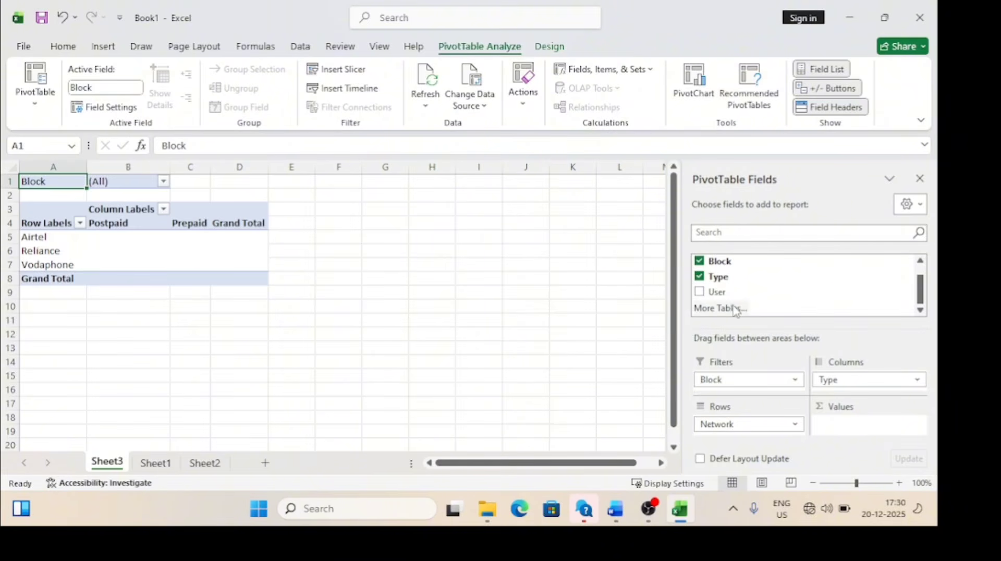
{"action": "left_click_drag", "start_coordinate": [721, 294], "coordinate": [841, 433]}
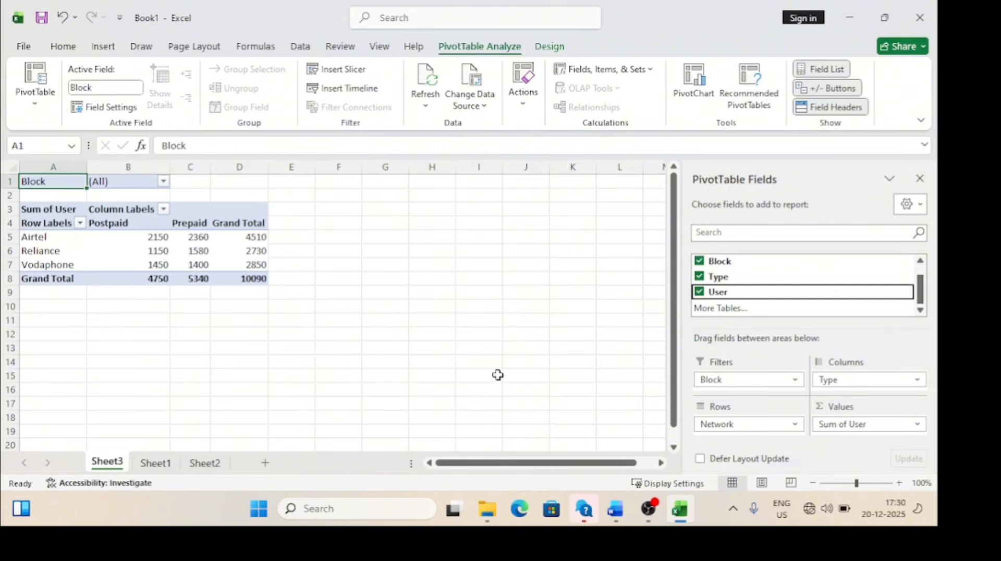
- Compare the PivotTable on Sheet3 with the source table on Sheet1, checking the source down to its last row
{"action": "left_click", "coordinate": [153, 463]}
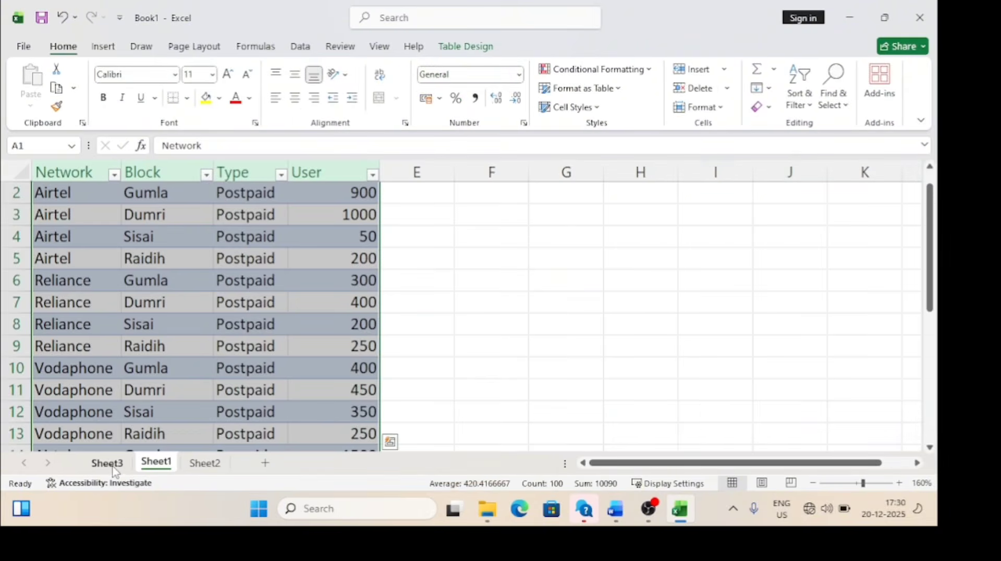
{"action": "left_click", "coordinate": [111, 464]}
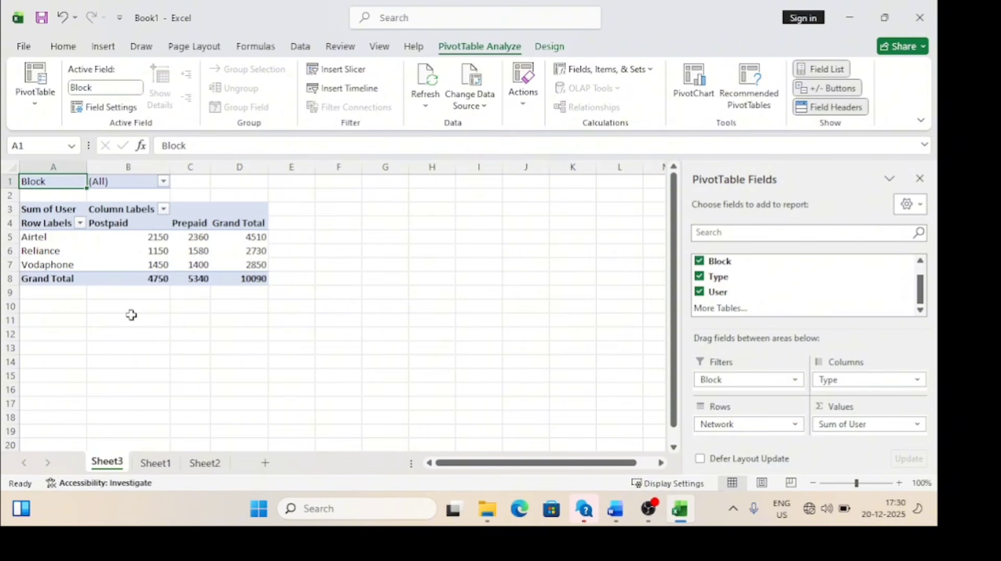
{"action": "left_click", "coordinate": [156, 463]}
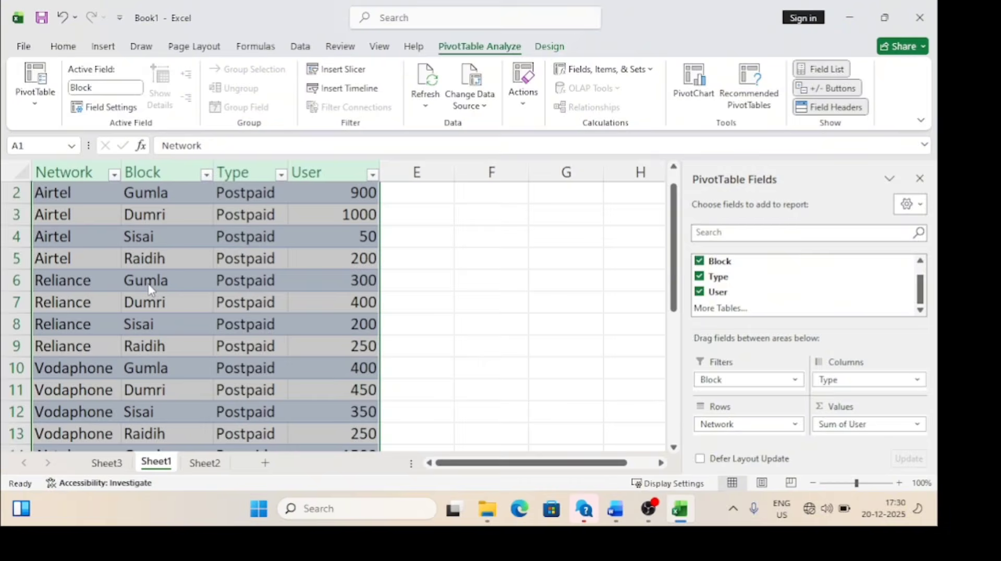
{"action": "scroll", "coordinate": [144, 239], "scroll_direction": "up", "scroll_amount": 1}
{"action": "left_click", "coordinate": [144, 237]}
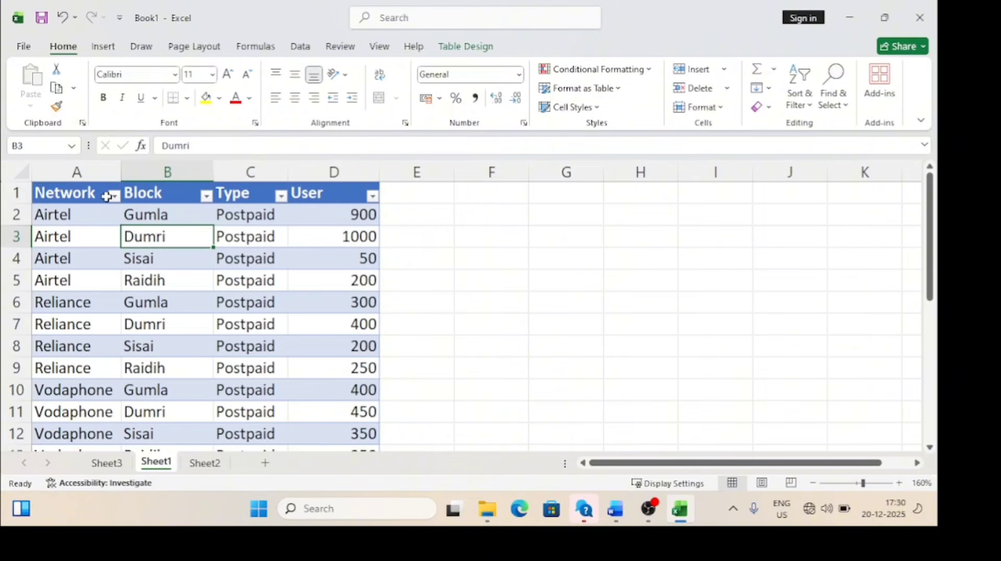
{"action": "scroll", "coordinate": [167, 324], "scroll_direction": "down", "scroll_amount": 5}
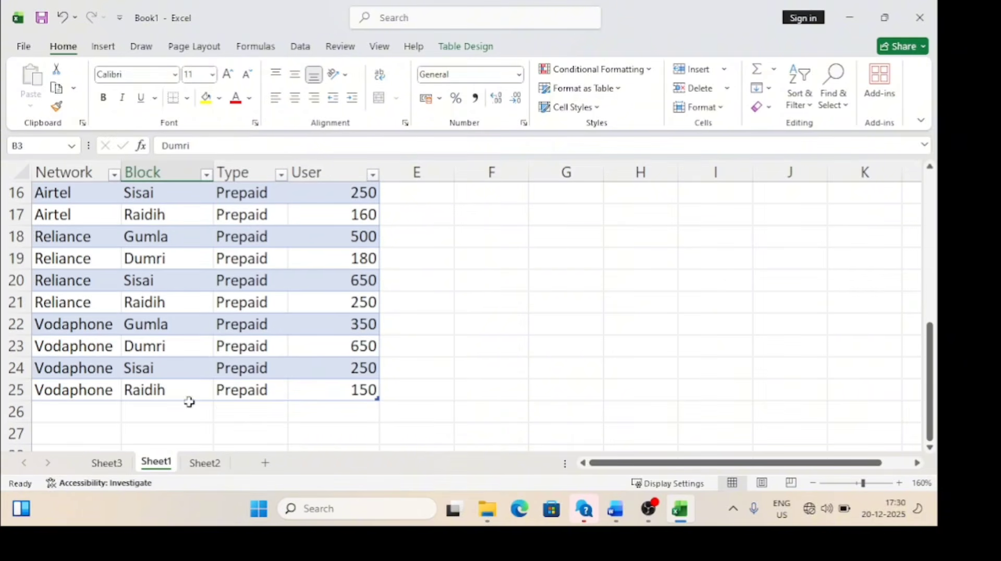
{"action": "left_click", "coordinate": [107, 463]}
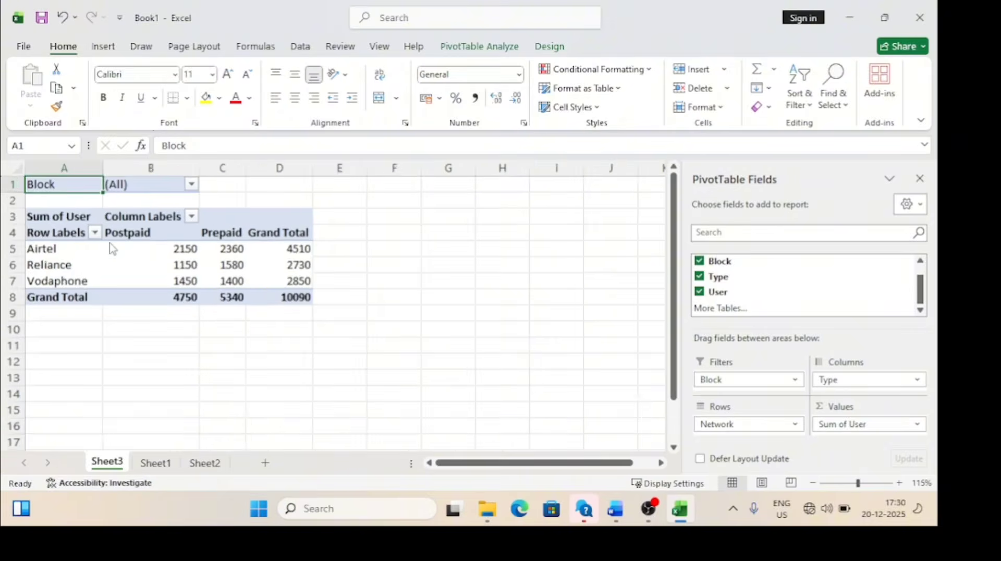
{"action": "scroll", "coordinate": [108, 242], "scroll_direction": "up", "scroll_amount": 1}
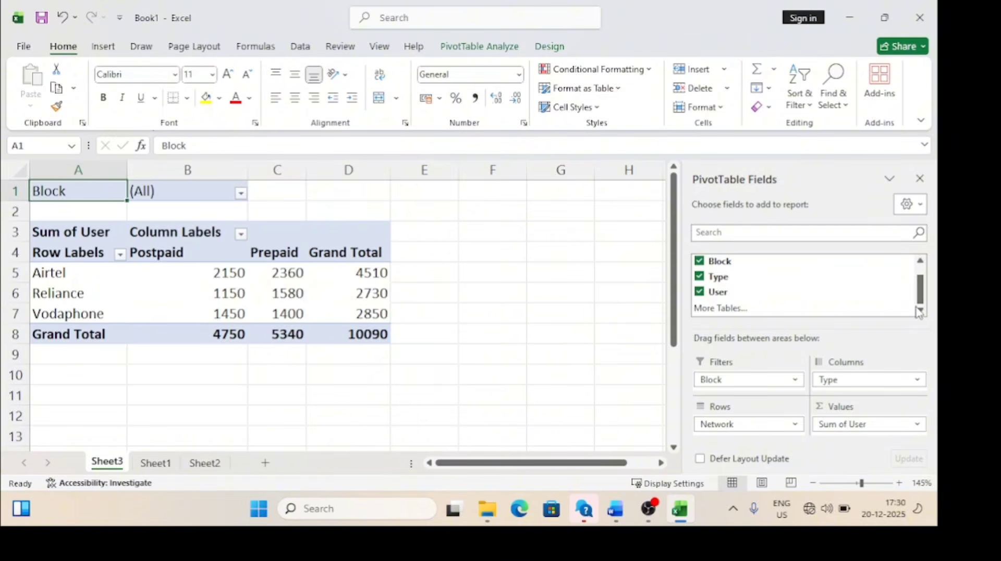
- Examine the PivotTable's field list and its postpaid, prepaid and grand total figures for each network
{"action": "left_click", "coordinate": [921, 261]}
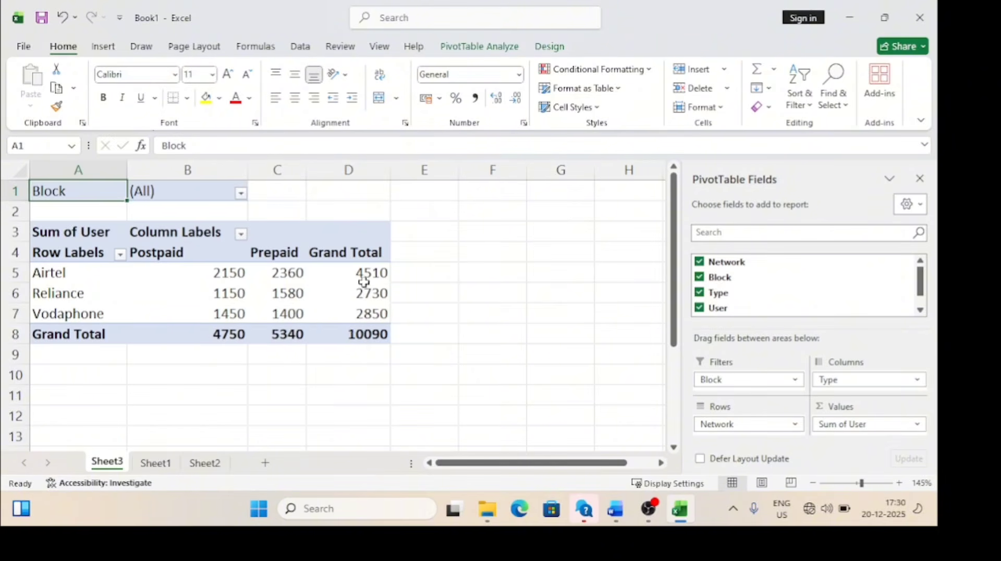
{"action": "mouse_move", "coordinate": [365, 273]}
{"action": "mouse_move", "coordinate": [289, 319]}
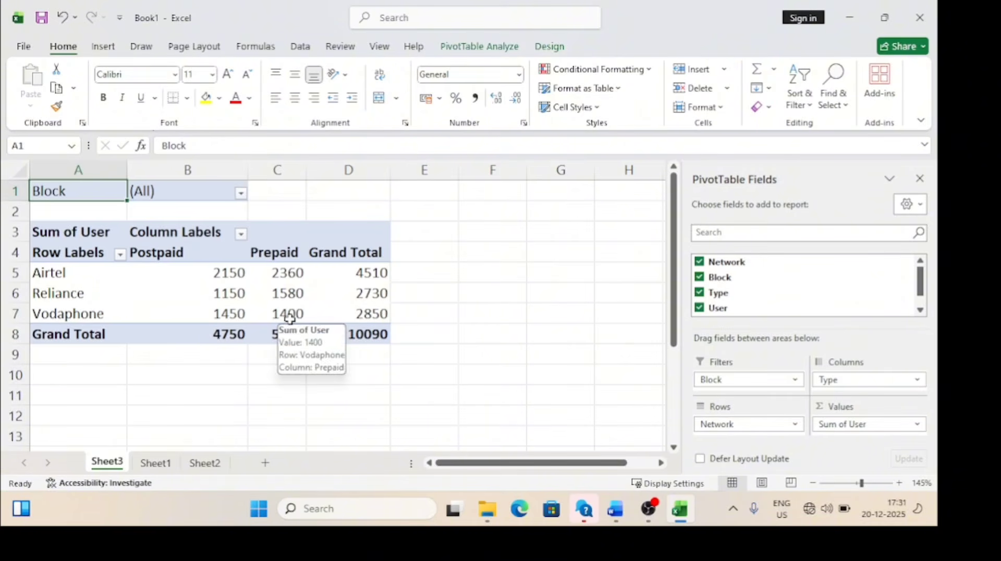
{"action": "mouse_move", "coordinate": [361, 319]}
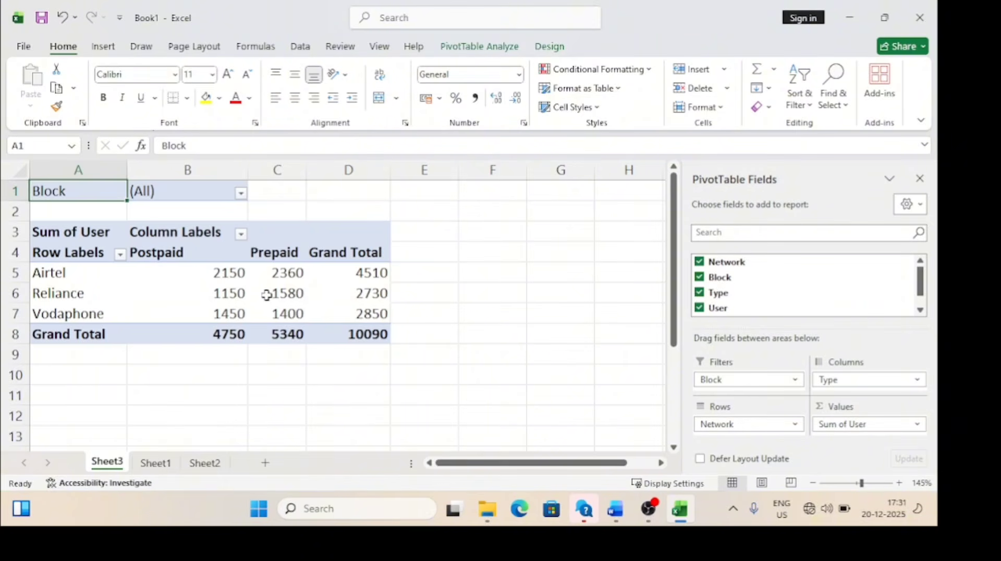
{"action": "mouse_move", "coordinate": [267, 338]}
{"action": "mouse_move", "coordinate": [196, 308]}
{"action": "mouse_move", "coordinate": [163, 259]}
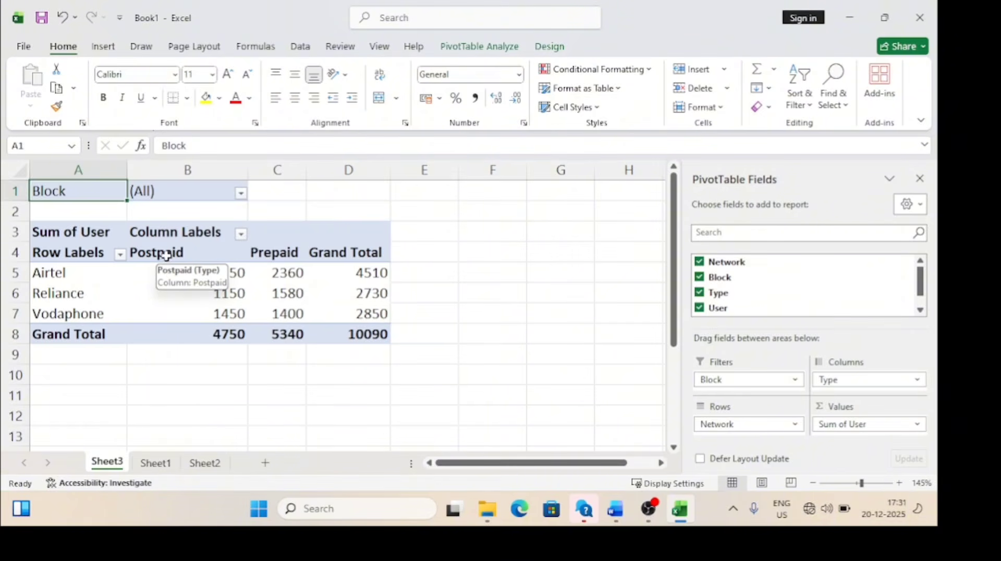
- Filter the PivotTable report by the block Gumla
{"action": "left_click", "coordinate": [241, 193]}
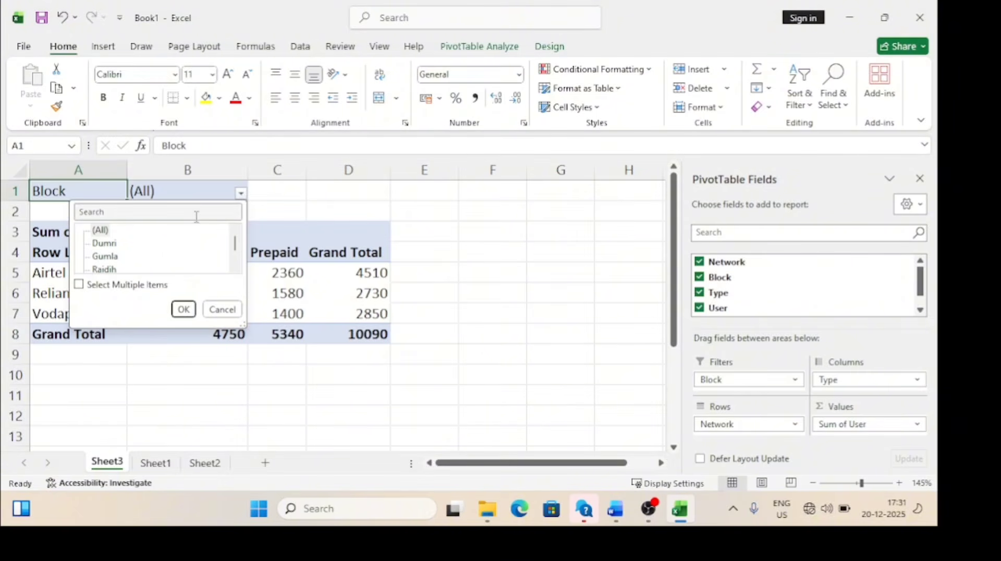
{"action": "left_click", "coordinate": [101, 212]}
{"action": "type", "text": "gumla"}
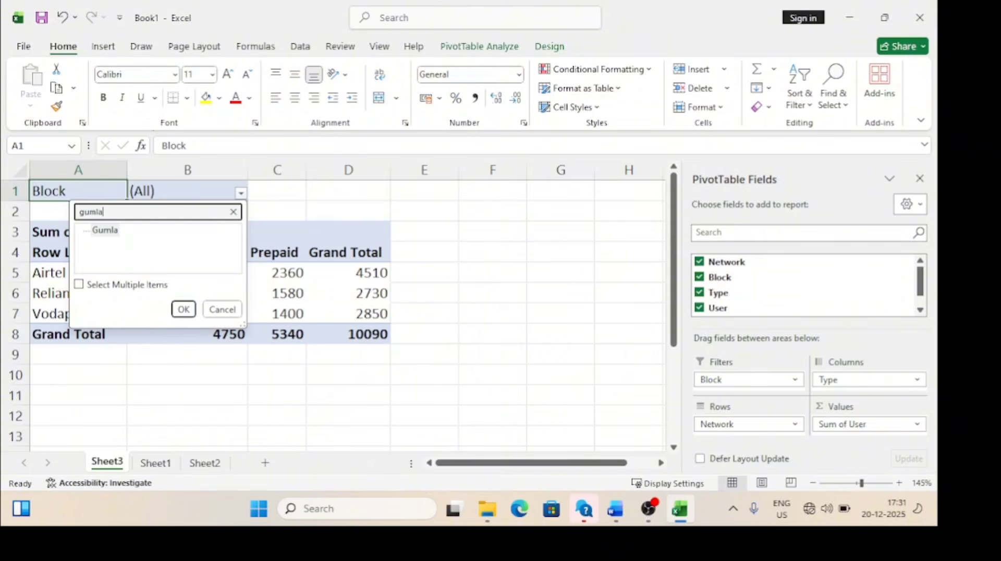
{"action": "key", "text": "Return"}
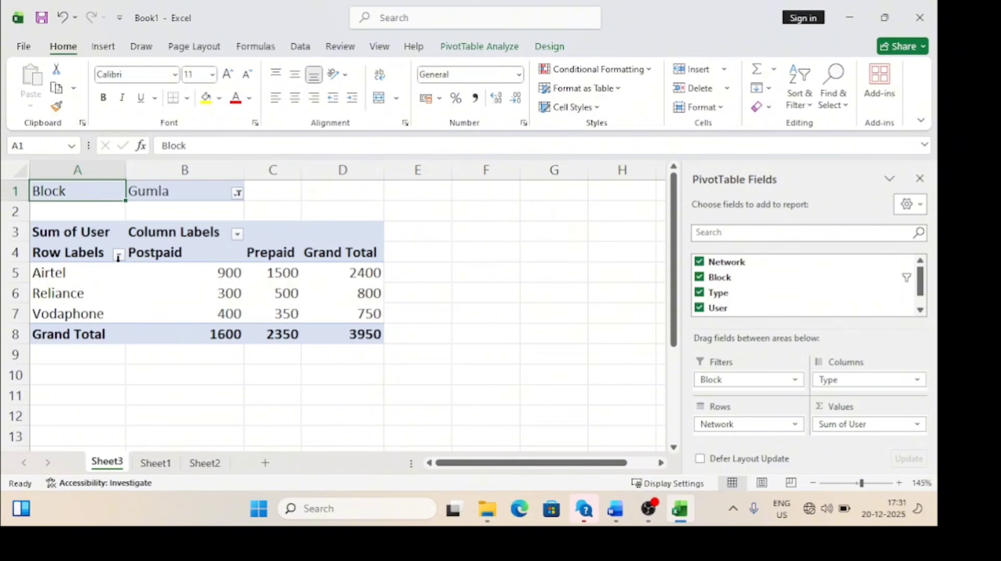
- Filter the PivotTable's row labels to show only the Airtel network
{"action": "left_click", "coordinate": [119, 254]}
{"action": "left_click", "coordinate": [58, 148]}
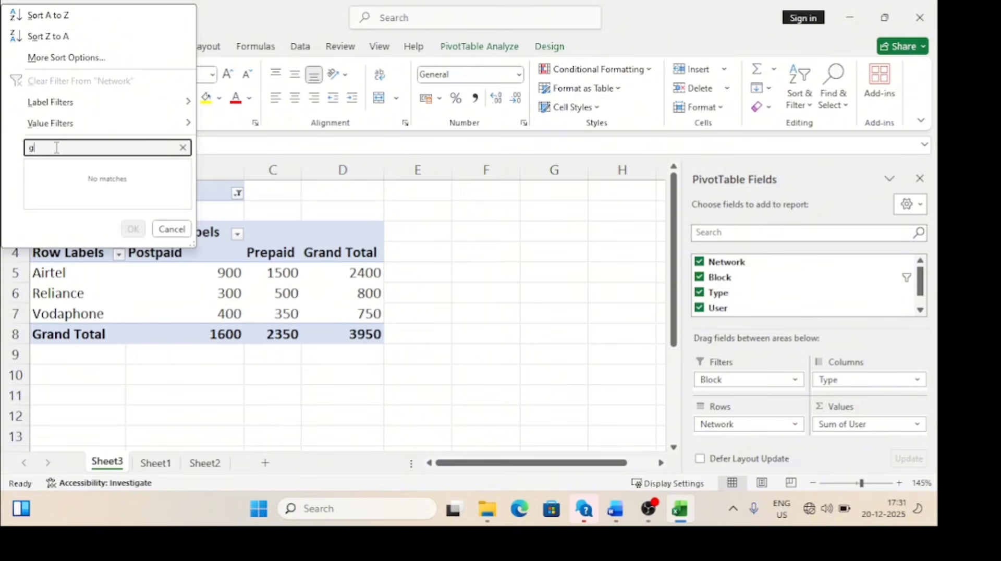
{"action": "key", "text": "BackSpace"}
{"action": "type", "text": "ai"}
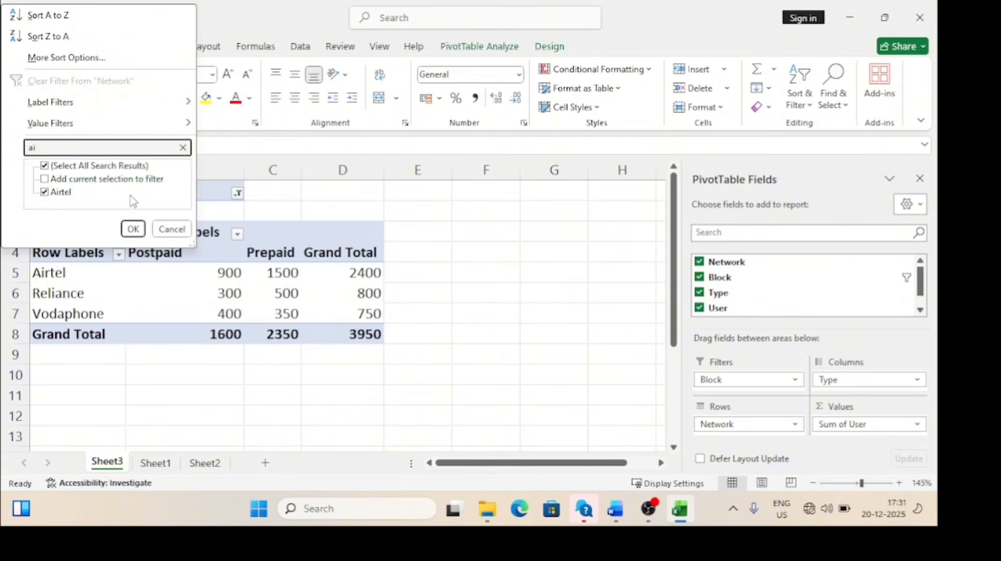
{"action": "left_click", "coordinate": [133, 229]}
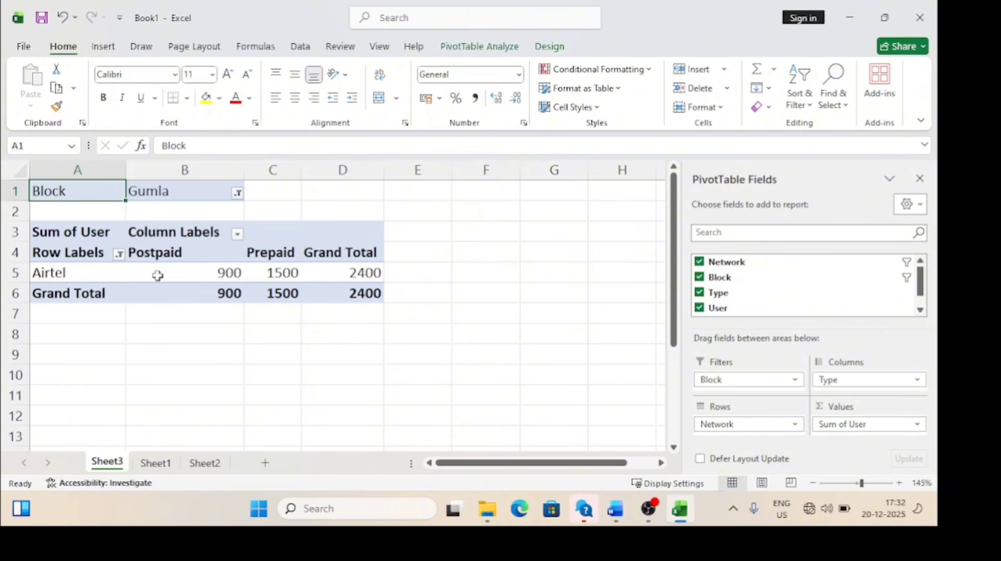
- Filter the PivotTable's column labels to show only the Prepaid type
{"action": "mouse_move", "coordinate": [157, 276]}
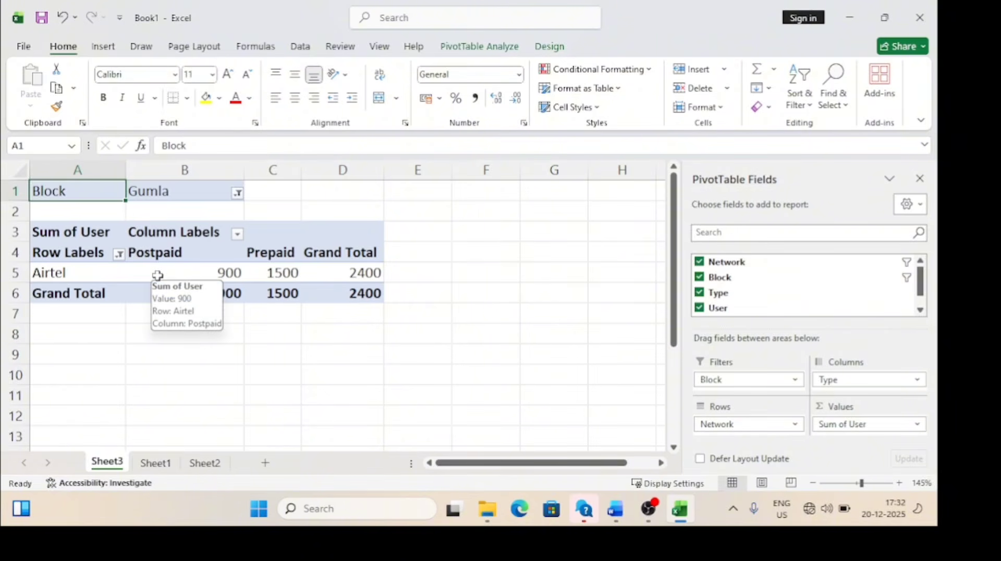
{"action": "left_click", "coordinate": [237, 234]}
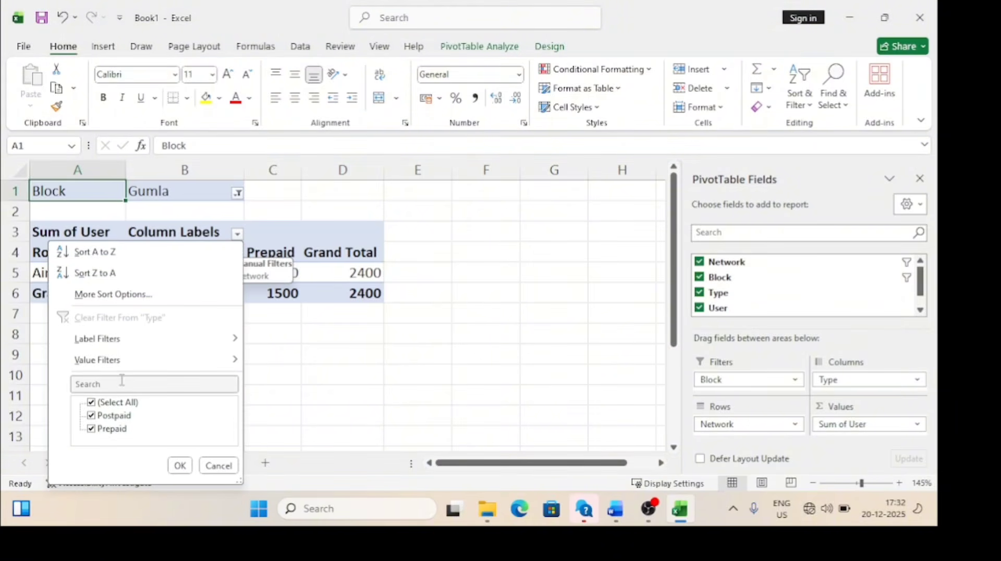
{"action": "left_click", "coordinate": [92, 403]}
{"action": "left_click", "coordinate": [92, 429]}
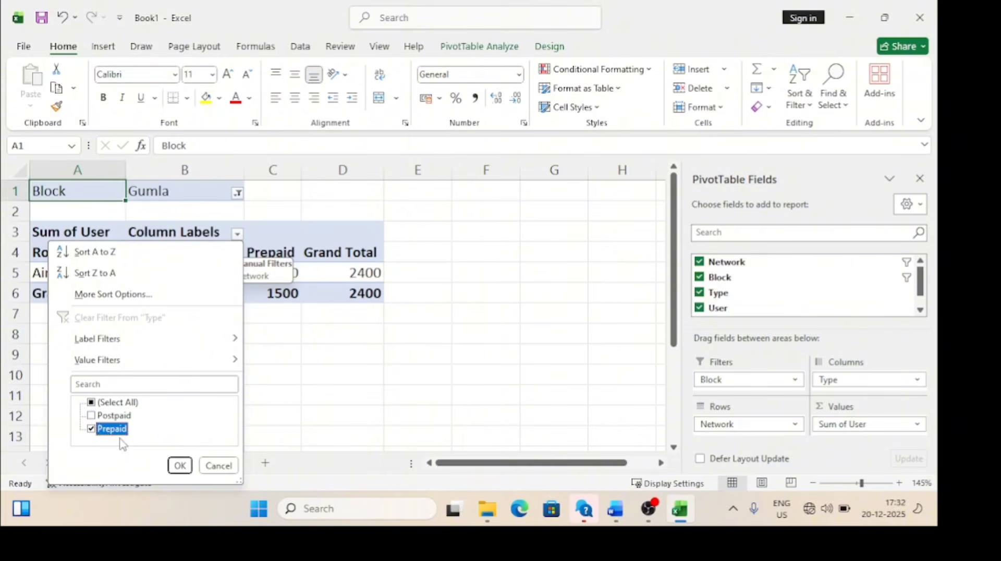
{"action": "left_click", "coordinate": [180, 465]}
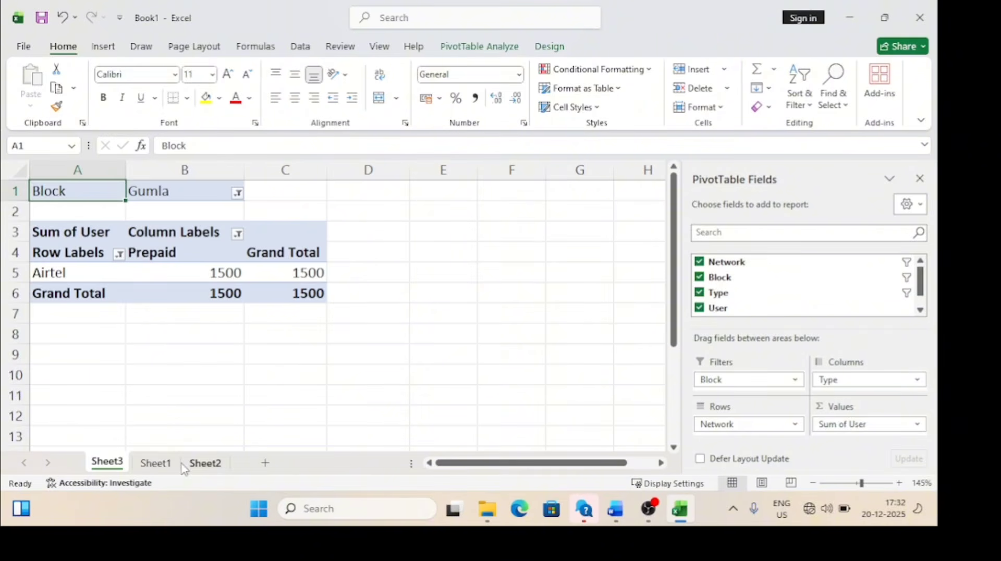
- Clear the PivotTable filters from the Type and Network fields
{"action": "left_click", "coordinate": [238, 234]}
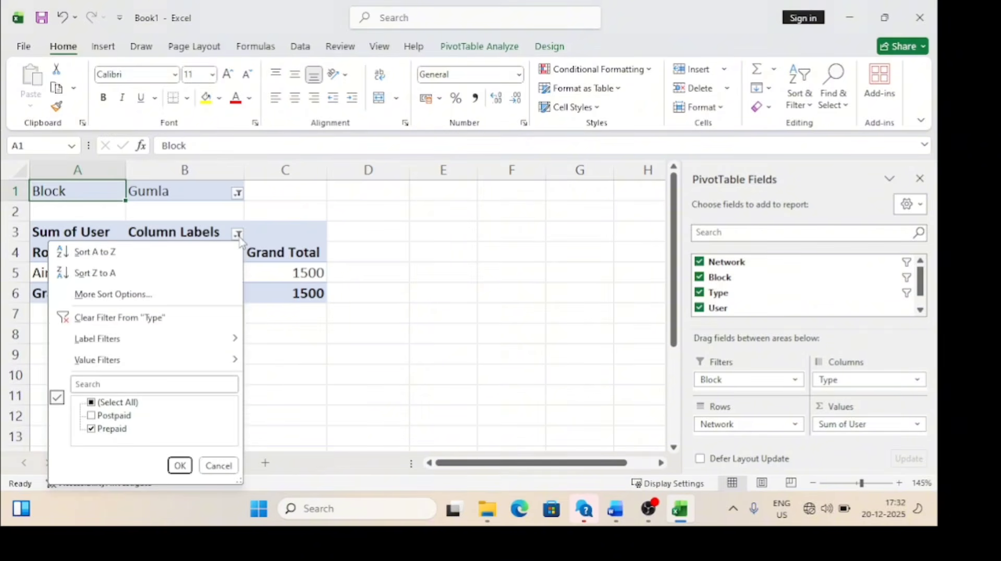
{"action": "left_click", "coordinate": [96, 319]}
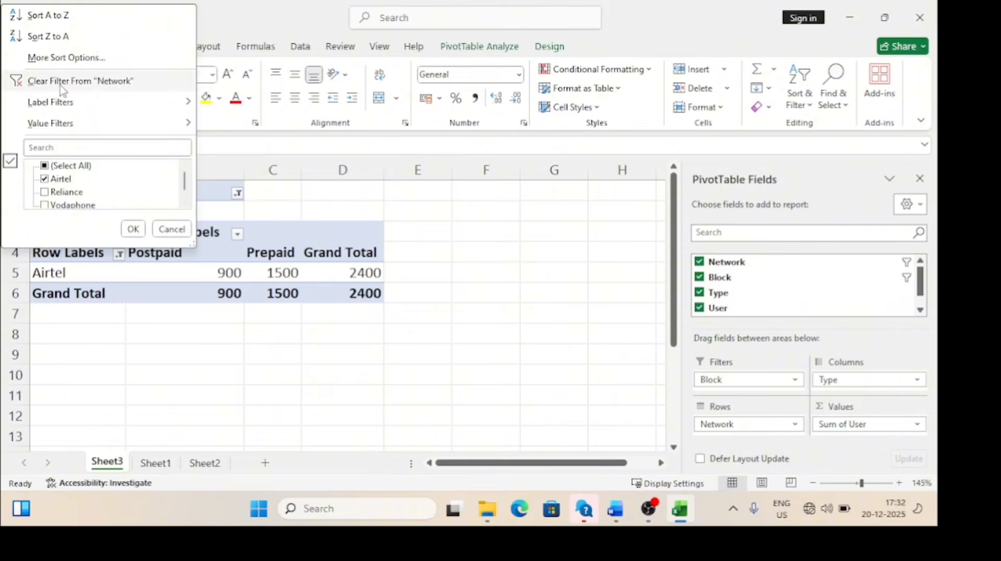
{"action": "left_click", "coordinate": [60, 86]}
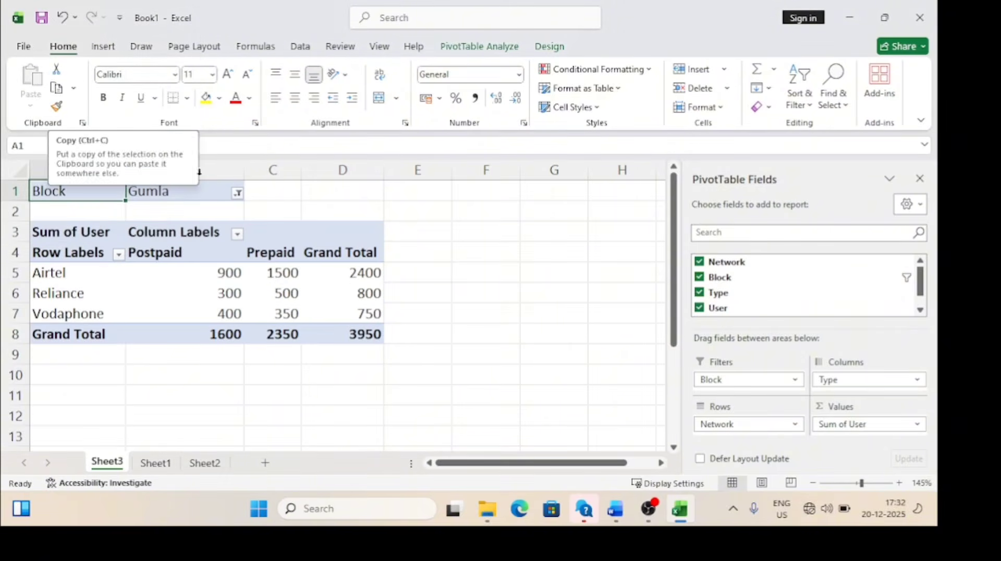
- Set the Block report filter to Raidih and enable selecting multiple items
{"action": "left_click", "coordinate": [238, 194]}
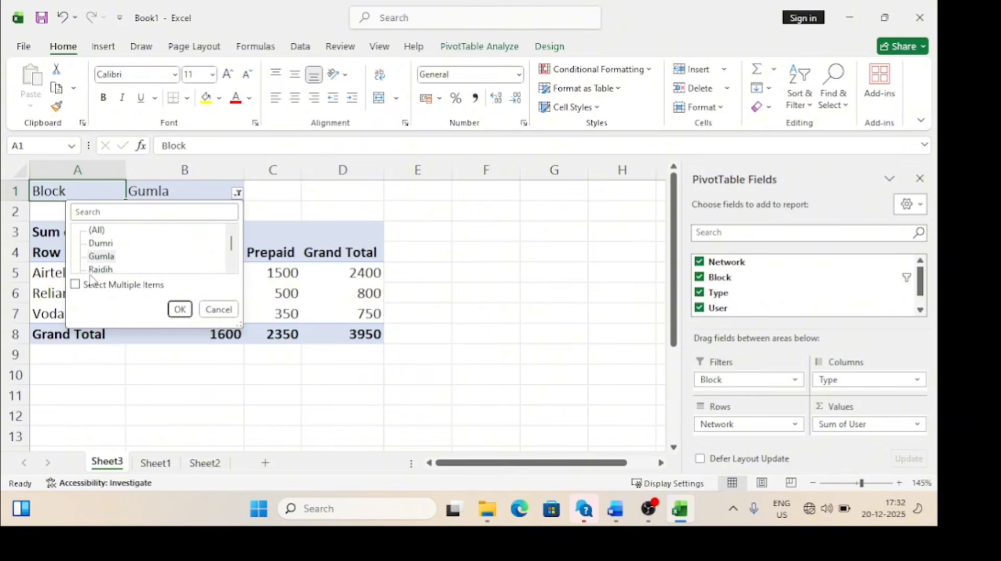
{"action": "left_click", "coordinate": [99, 270]}
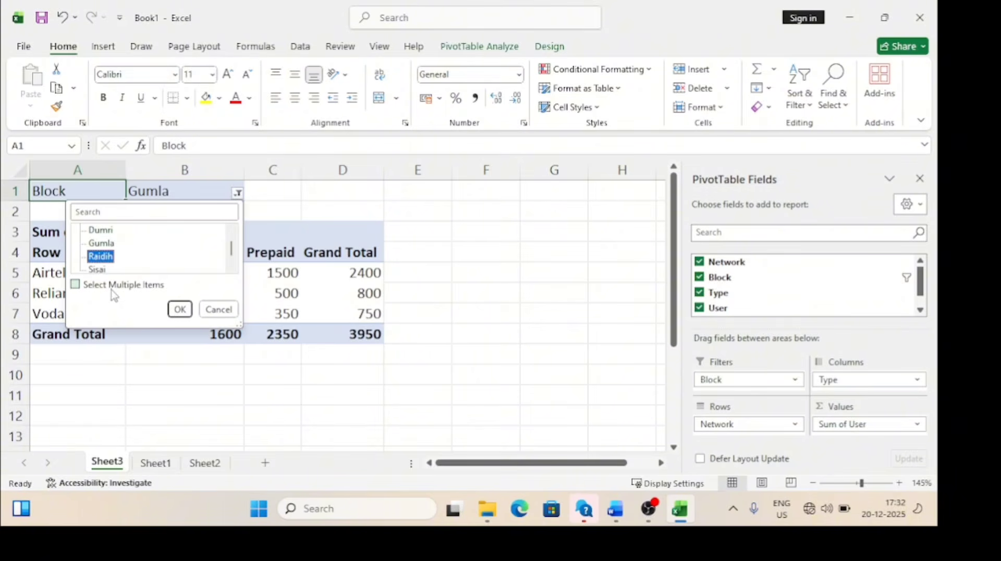
{"action": "left_click", "coordinate": [111, 285]}
{"action": "left_click", "coordinate": [177, 309]}
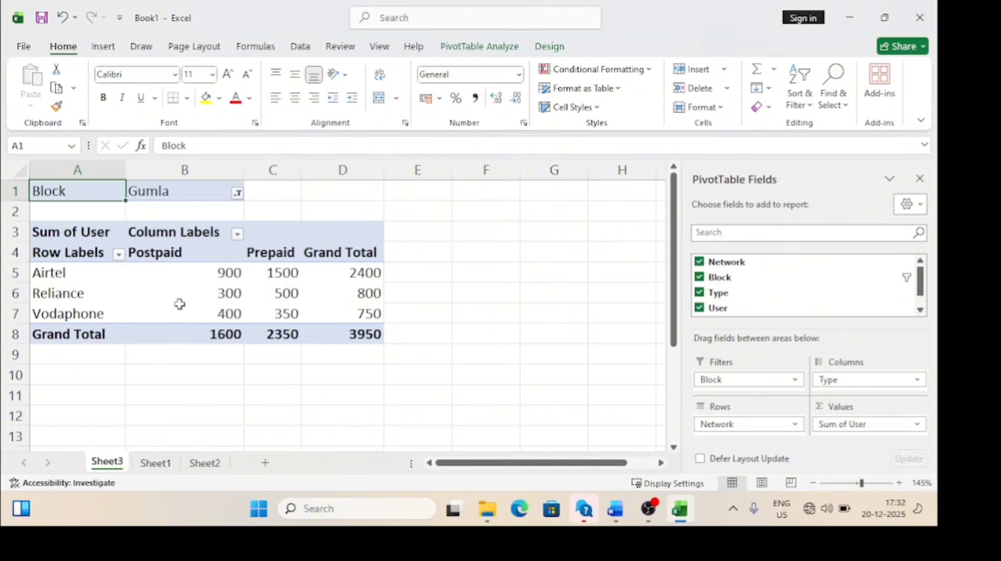
- Reset the Block report filter to (All)
{"action": "mouse_move", "coordinate": [266, 318]}
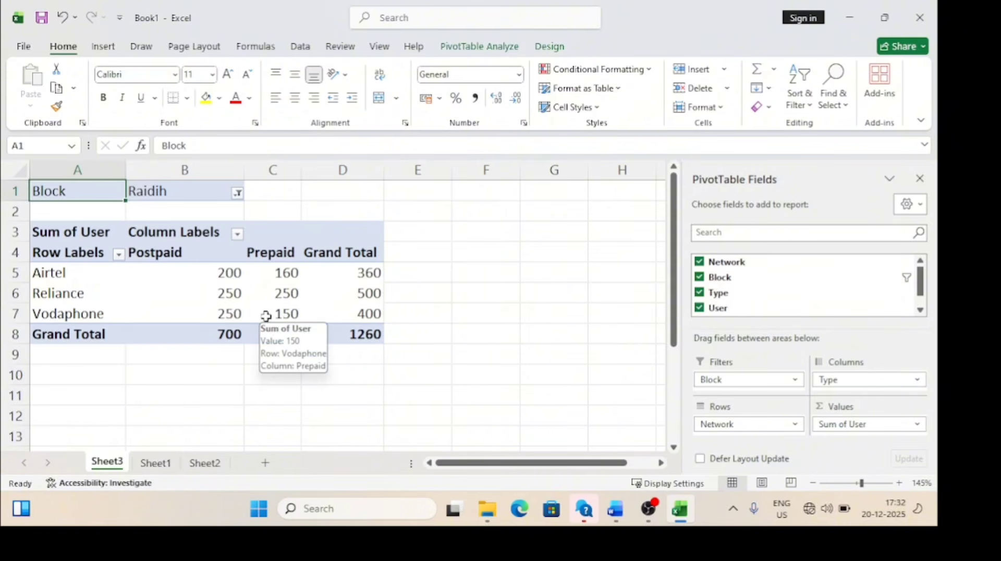
{"action": "left_click", "coordinate": [238, 194]}
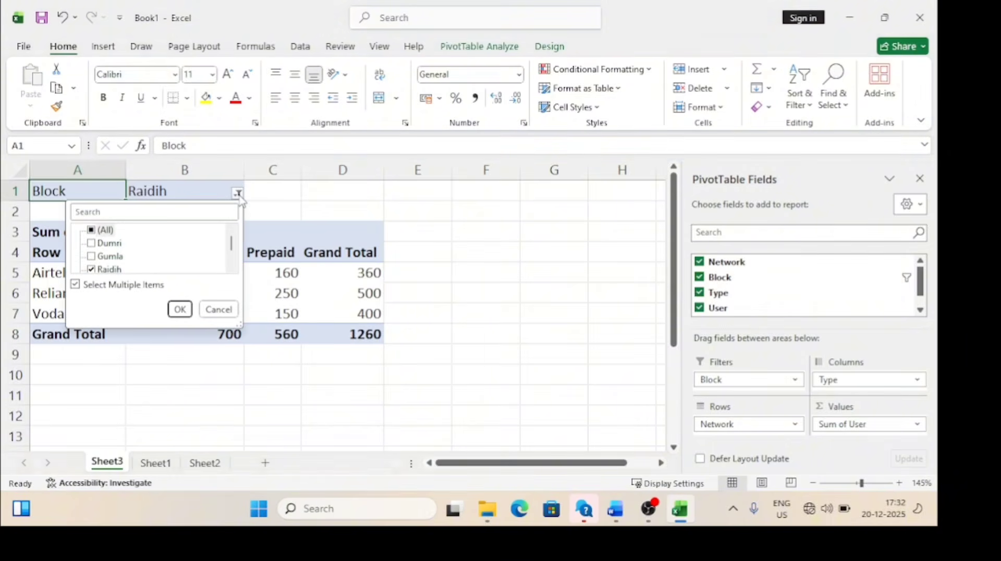
{"action": "left_click", "coordinate": [99, 231]}
{"action": "left_click", "coordinate": [180, 309]}
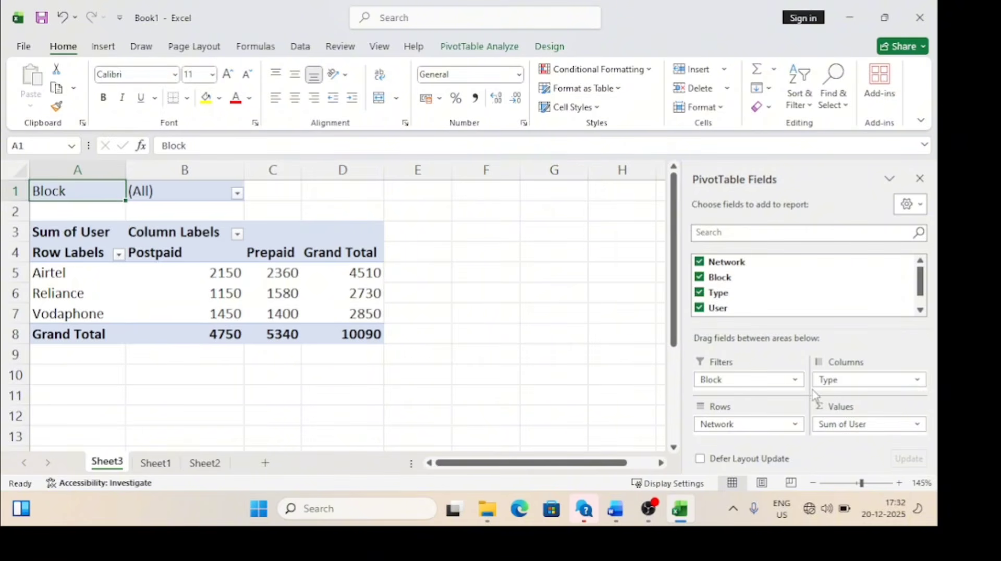
- Remove the Type field from the PivotTable's columns
{"action": "left_click", "coordinate": [866, 382]}
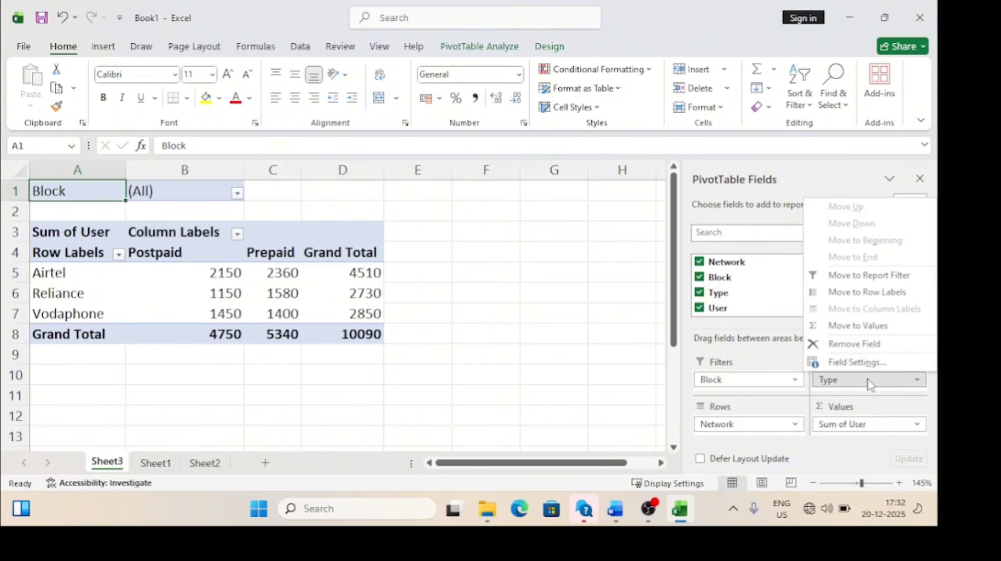
{"action": "left_click", "coordinate": [877, 346]}
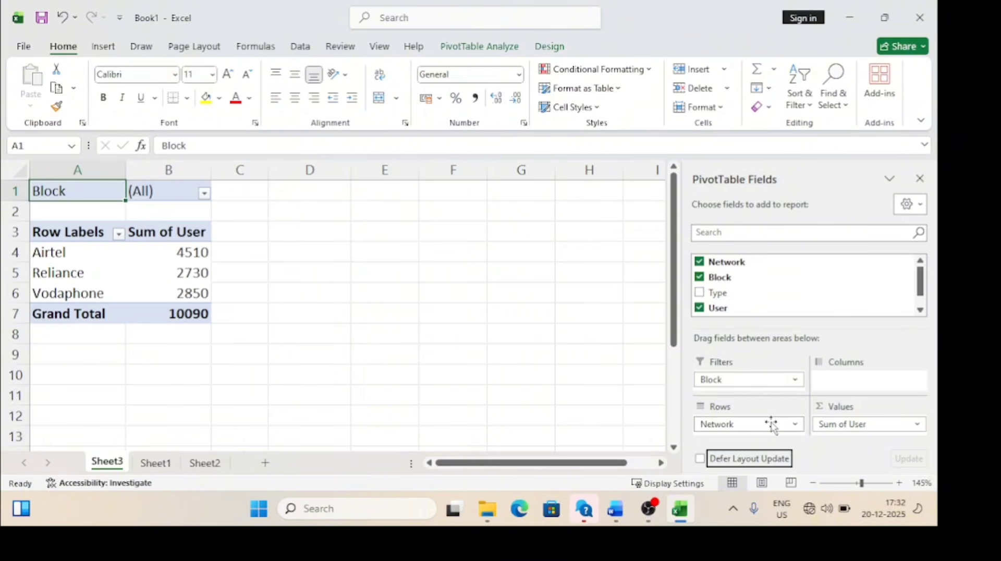
- Move the Network field from the PivotTable's rows to its columns and add the Type field to the rows
{"action": "left_click", "coordinate": [796, 425]}
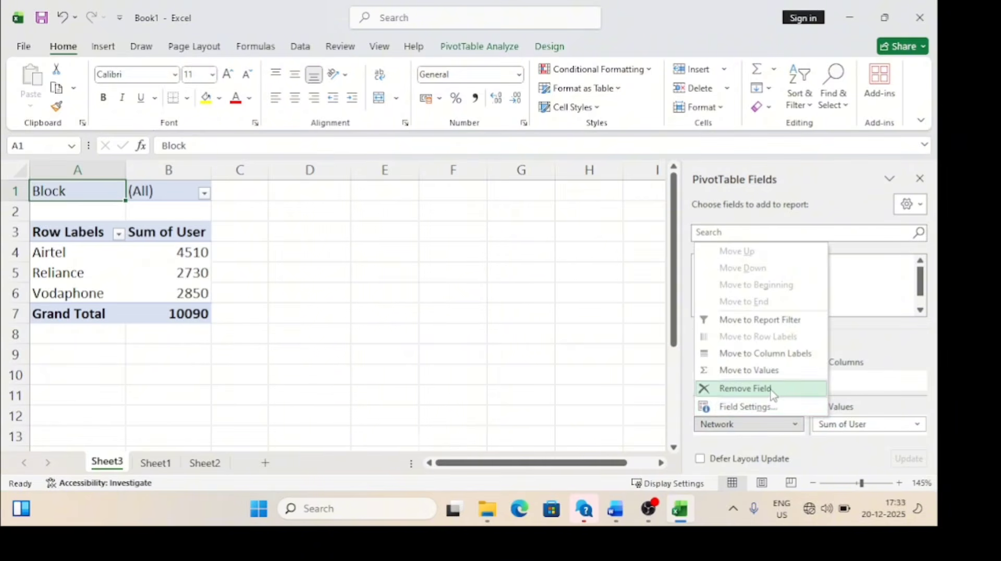
{"action": "left_click", "coordinate": [774, 388]}
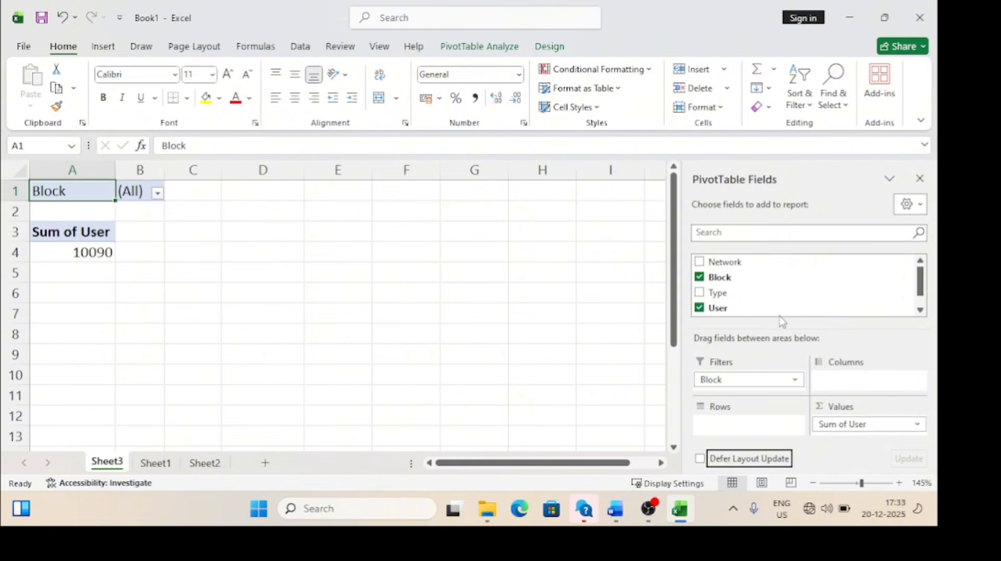
{"action": "left_click_drag", "start_coordinate": [735, 262], "coordinate": [839, 378]}
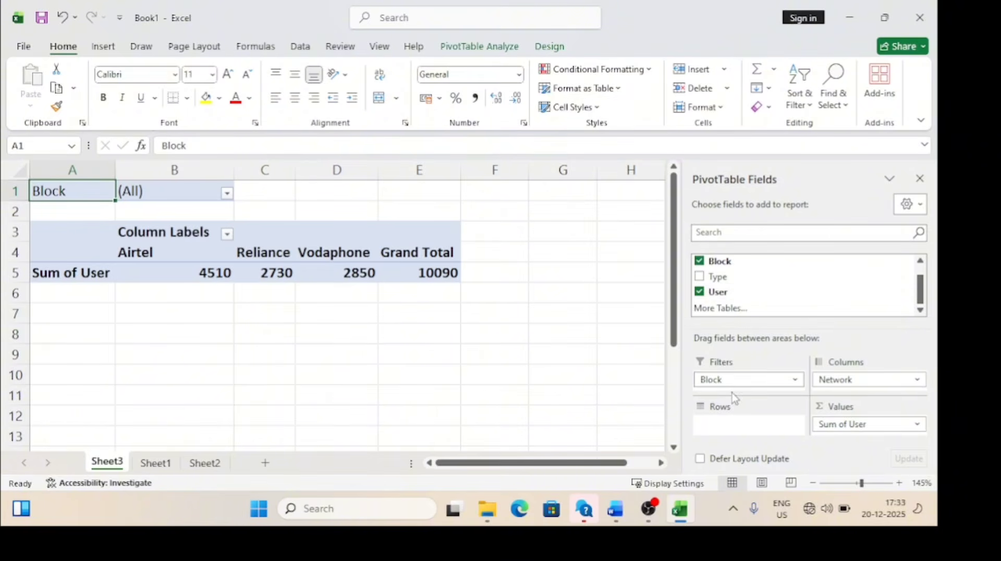
{"action": "left_click_drag", "start_coordinate": [707, 277], "coordinate": [750, 433]}
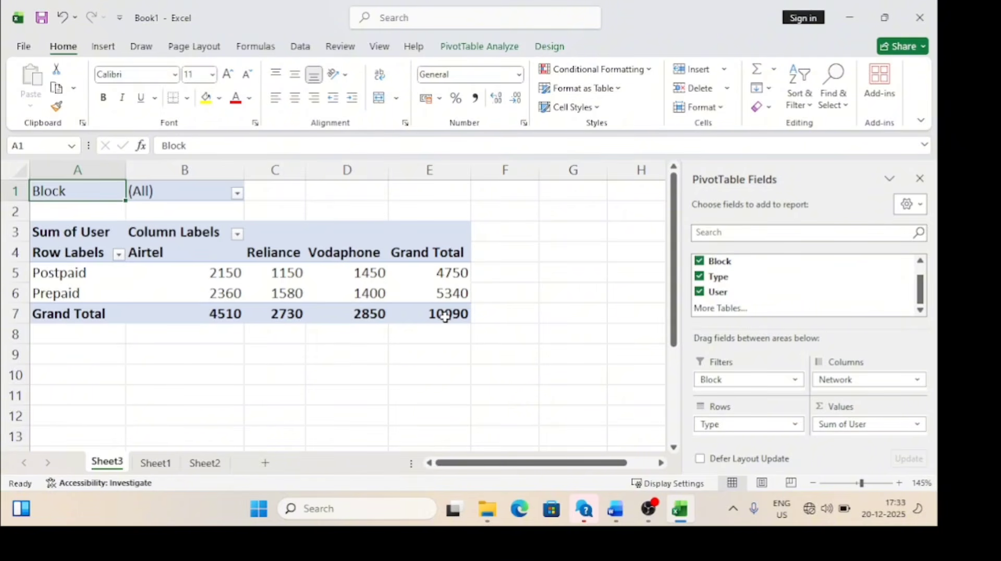
{"action": "mouse_move", "coordinate": [444, 315]}
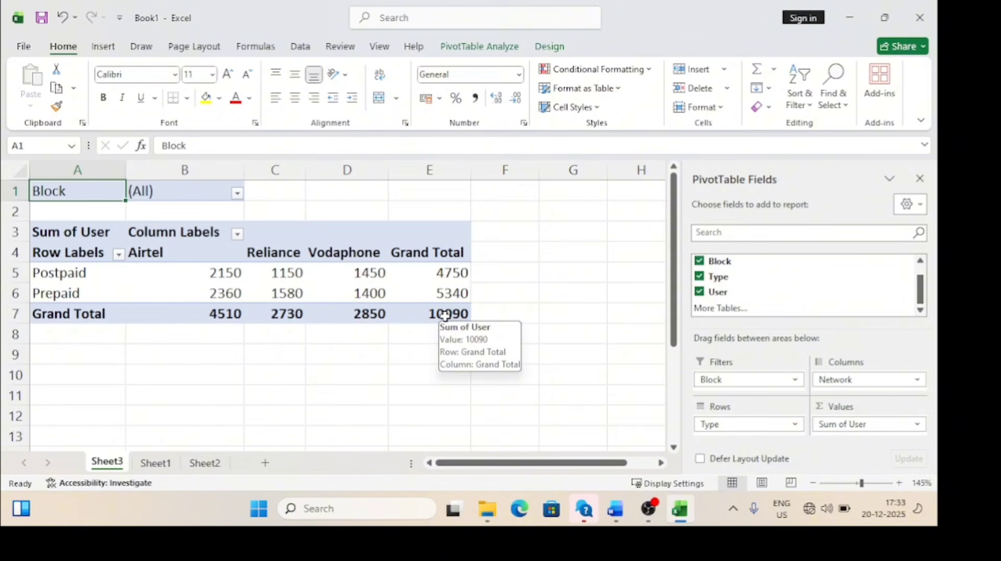
{"action": "mouse_move", "coordinate": [231, 290]}
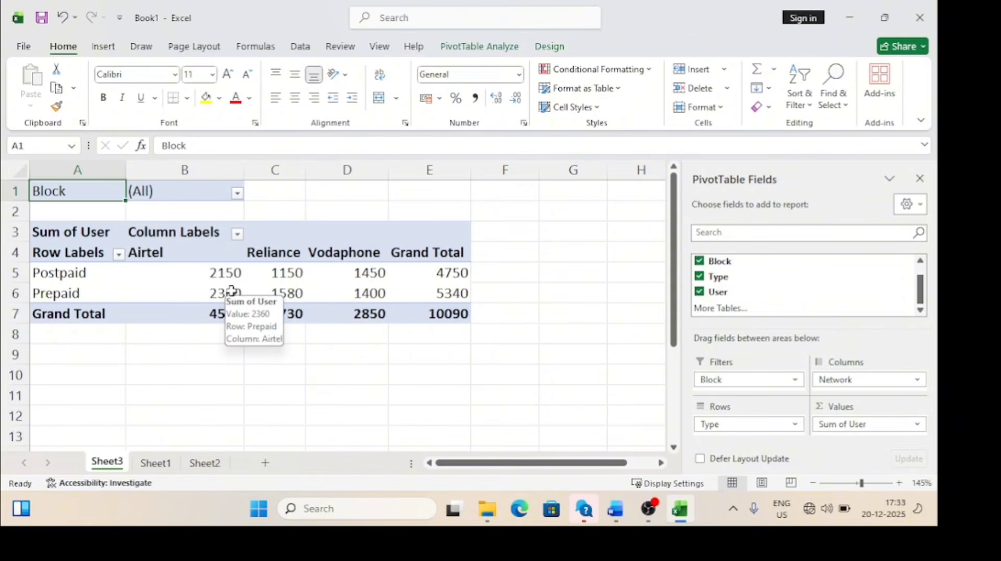